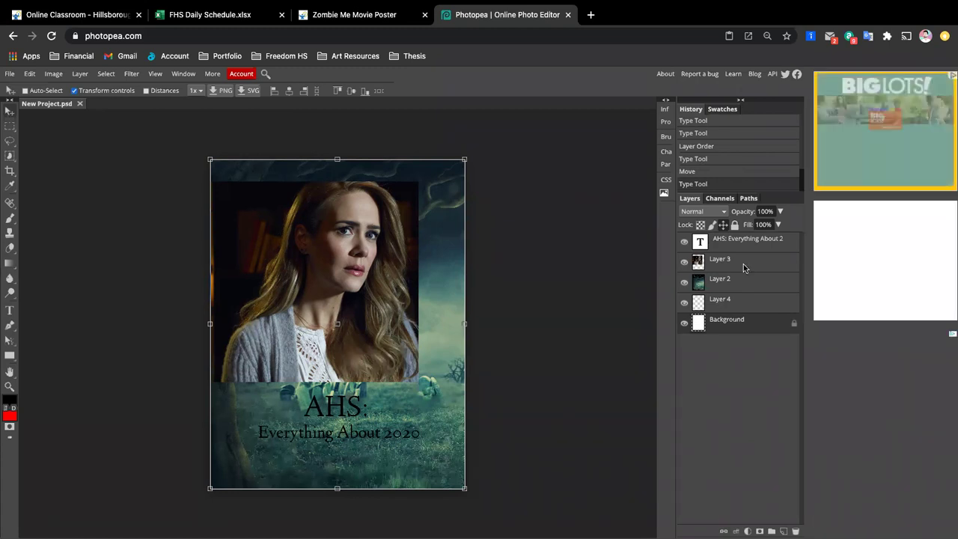
# Select the Layer 2 background and briefly hide Layer 3 to view the poster without the portrait.
pyautogui.click(685, 266)
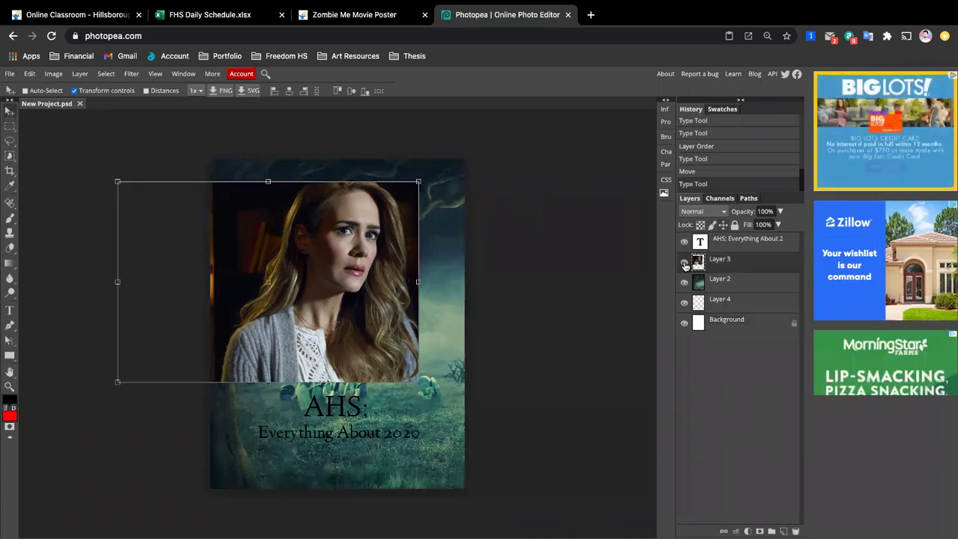
pyautogui.click(686, 266)
pyautogui.click(685, 265)
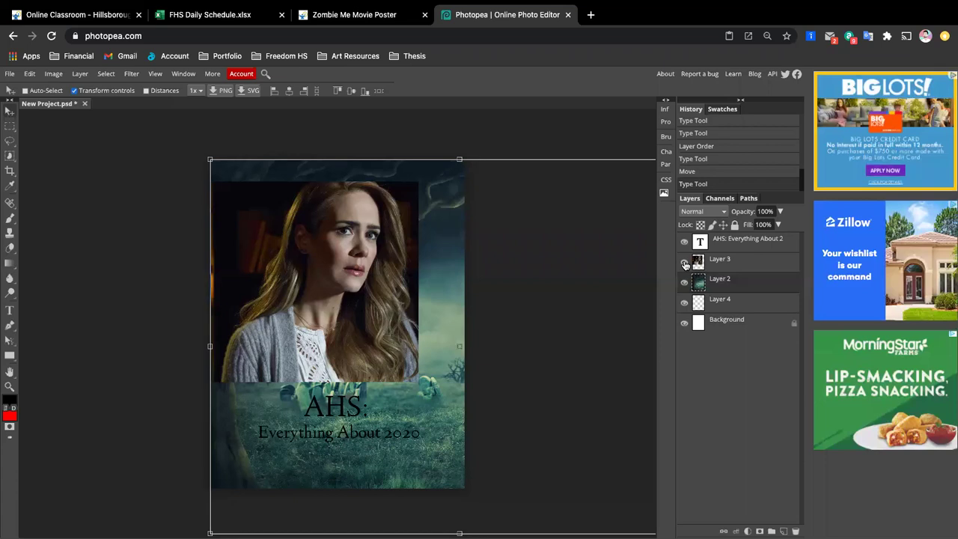
pyautogui.click(685, 265)
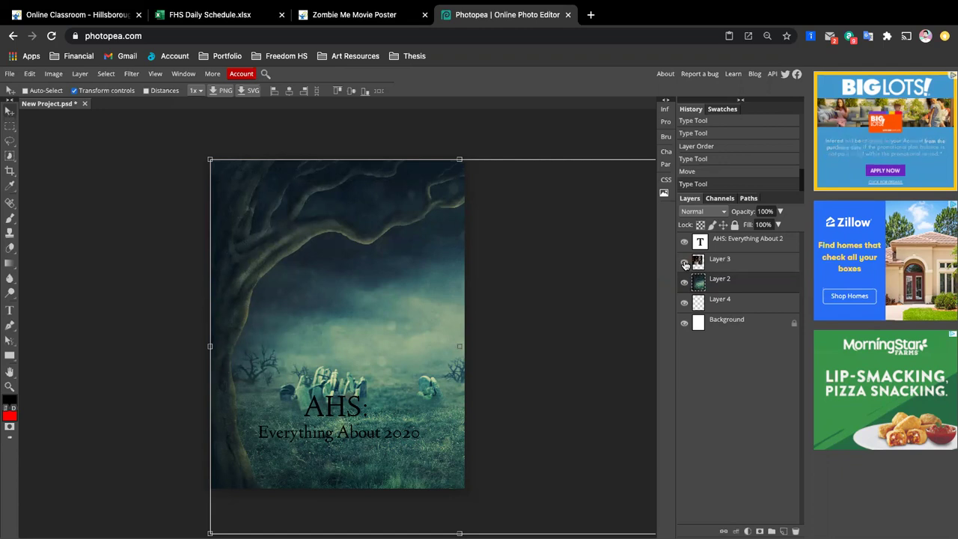
pyautogui.click(685, 266)
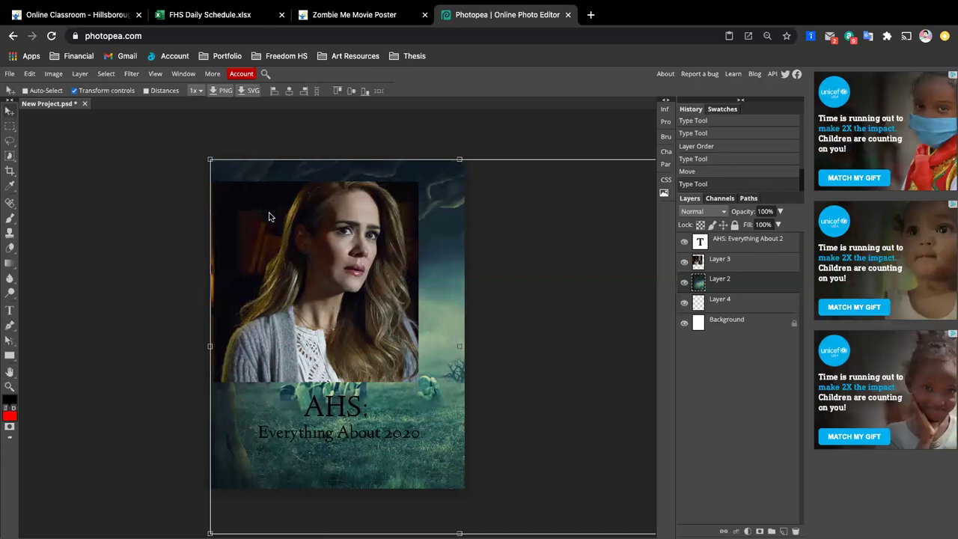
# Scale the Layer 2 background to 80.36%, shift it to reveal the haunted house, and add an empty layer directly beneath it.
pyautogui.moveTo(283, 227); pyautogui.dragTo(292, 251)
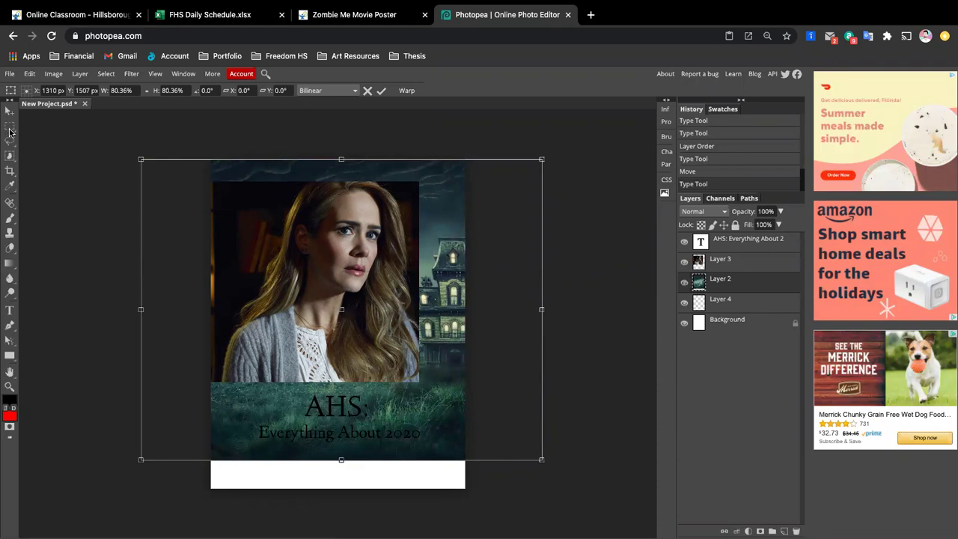
pyautogui.press('Return')
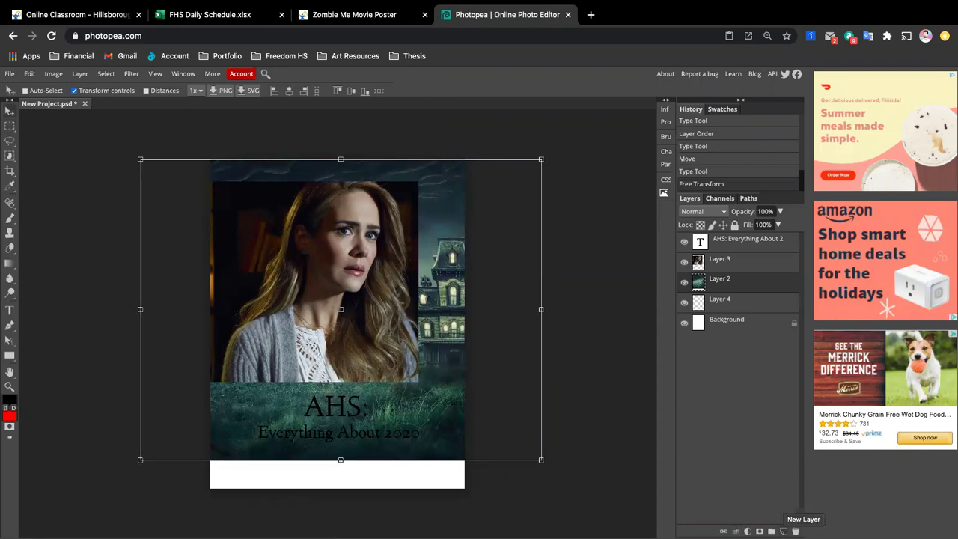
pyautogui.click(783, 530)
pyautogui.moveTo(718, 281); pyautogui.dragTo(717, 310)
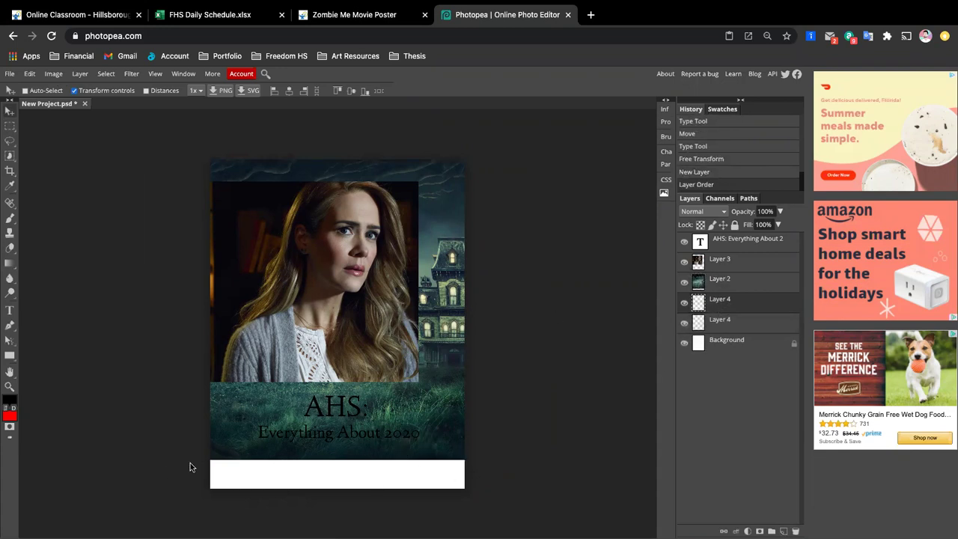
# Set up a black brush with 800 px size and 5% hardness, undoing the hard-edged test dab on the white strip.
pyautogui.click(10, 218)
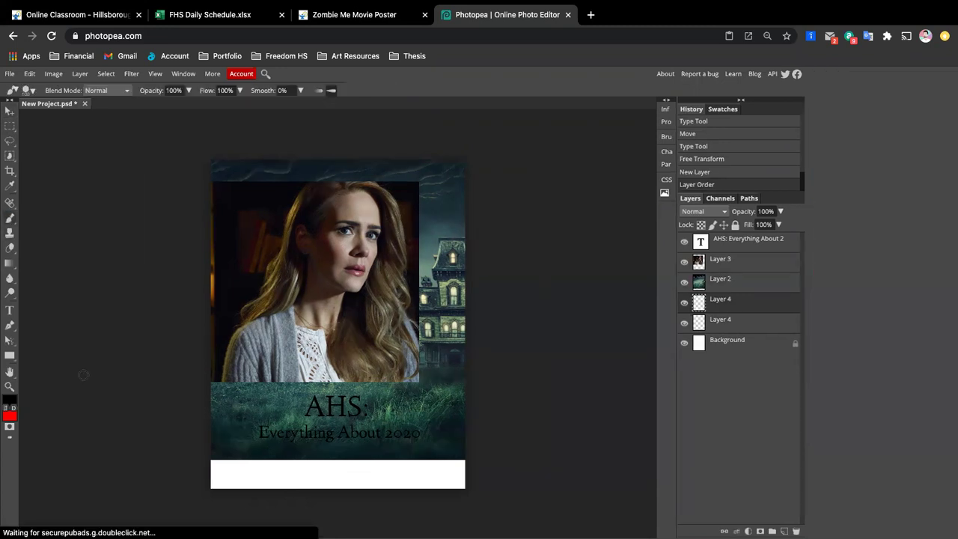
pyautogui.press(']')
pyautogui.press(']')
pyautogui.press(']')
pyautogui.press(']')
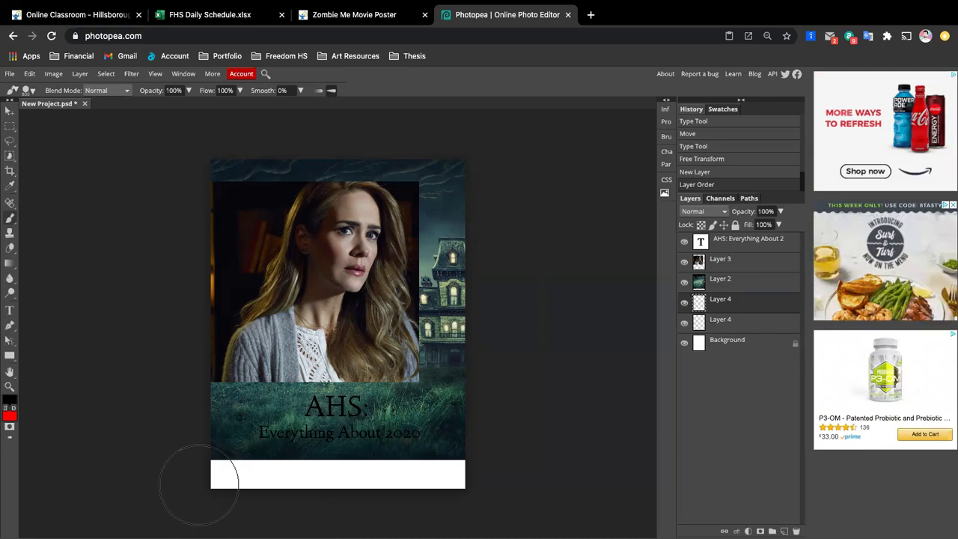
pyautogui.click(198, 485)
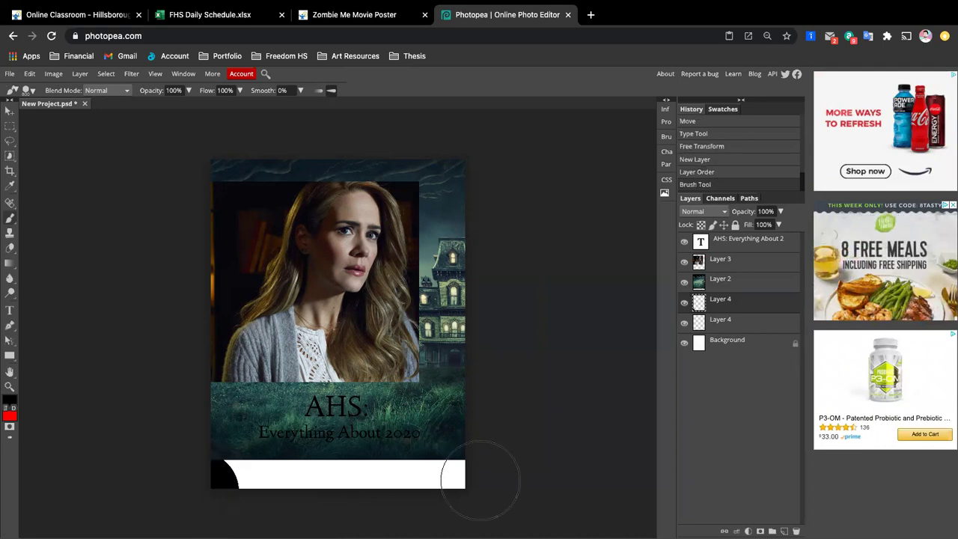
pyautogui.hotkey('ctrl', 'z')
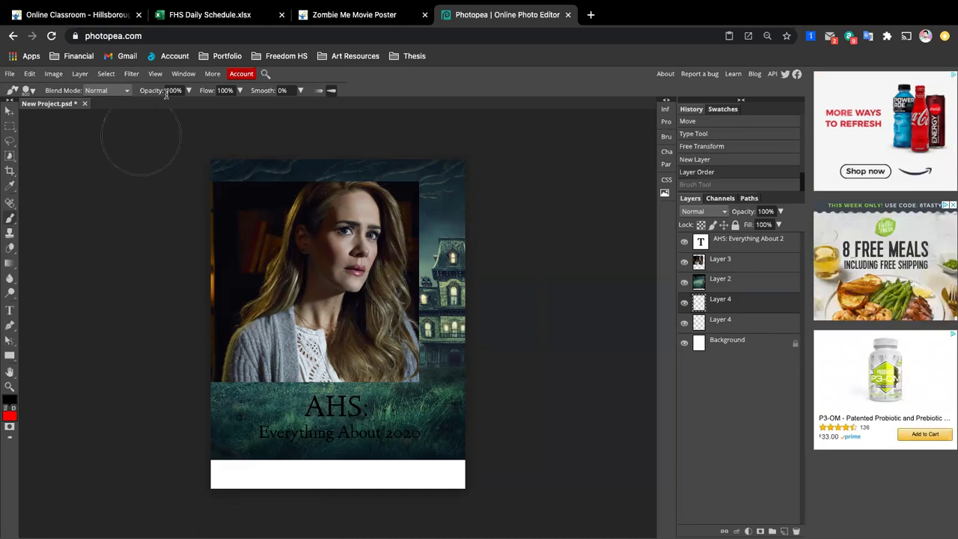
pyautogui.click(30, 90)
pyautogui.moveTo(45, 134); pyautogui.dragTo(33, 138)
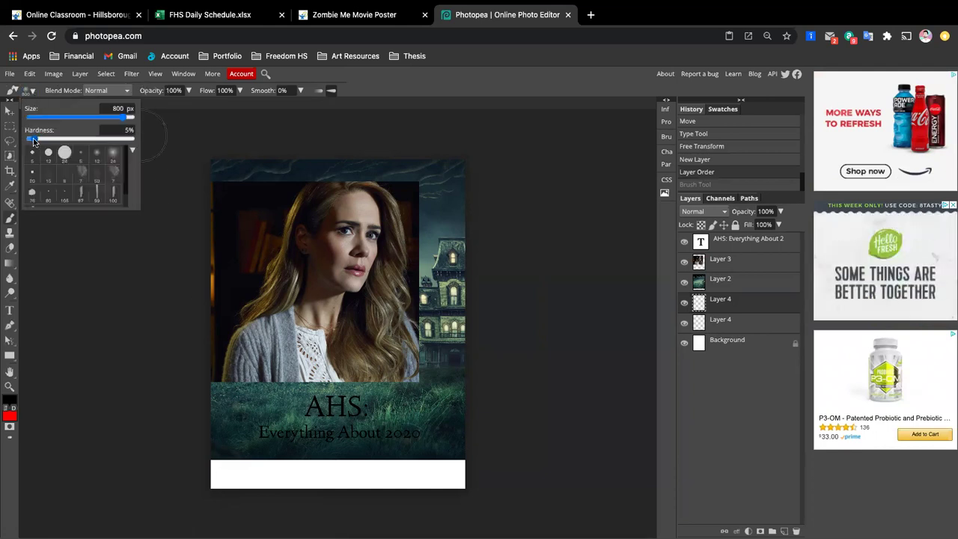
# Move the new empty layer directly above Layer 3 and paint the white strip at the poster's bottom black with soft strokes.
pyautogui.click(738, 309)
pyautogui.moveTo(738, 310); pyautogui.dragTo(737, 251)
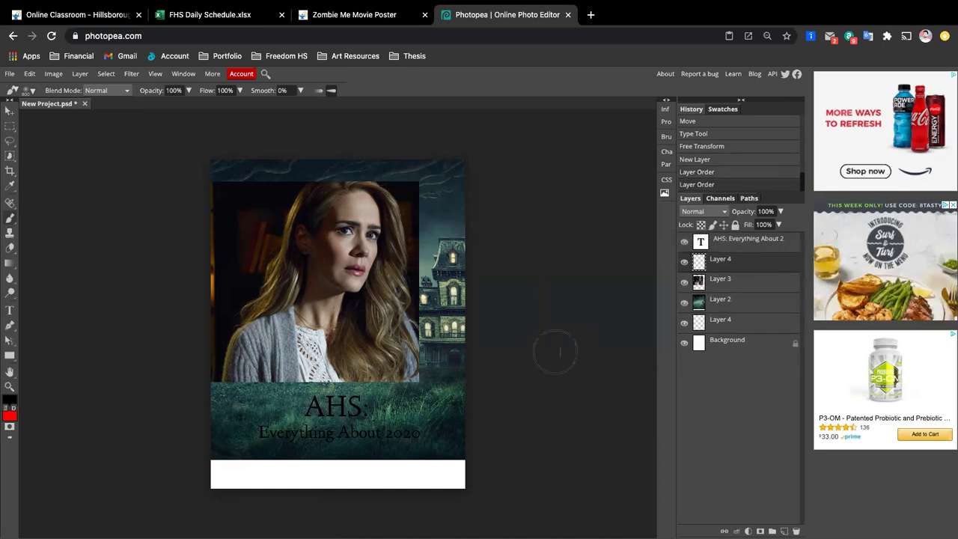
pyautogui.click(206, 474)
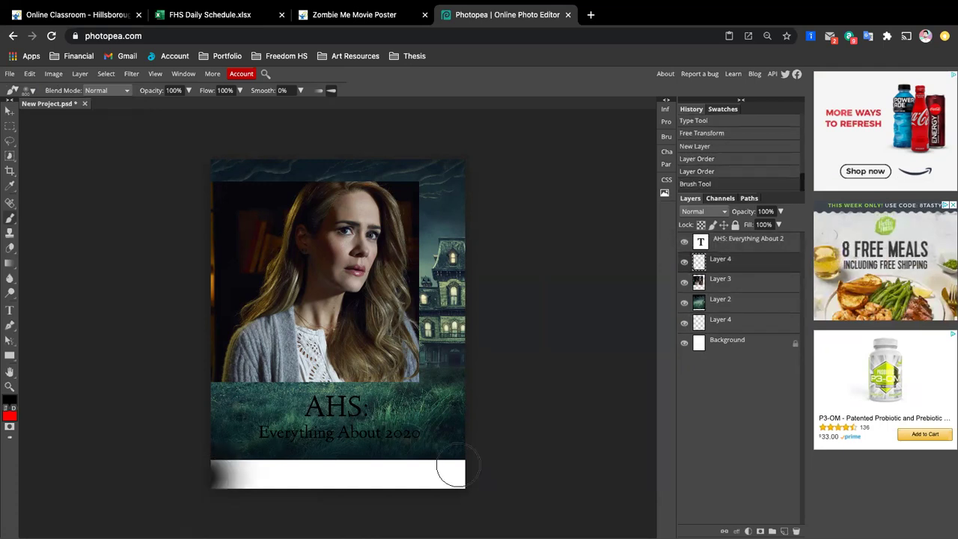
pyautogui.moveTo(500, 473); pyautogui.dragTo(292, 472)
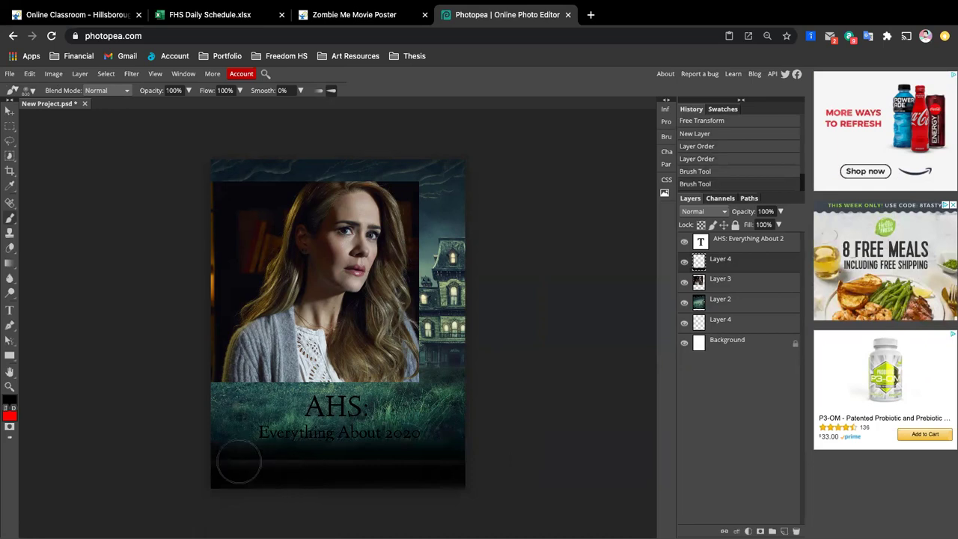
pyautogui.moveTo(208, 469)
pyautogui.mouseDown()
pyautogui.moveTo(471, 460)
pyautogui.moveTo(496, 474)
pyautogui.mouseUp()
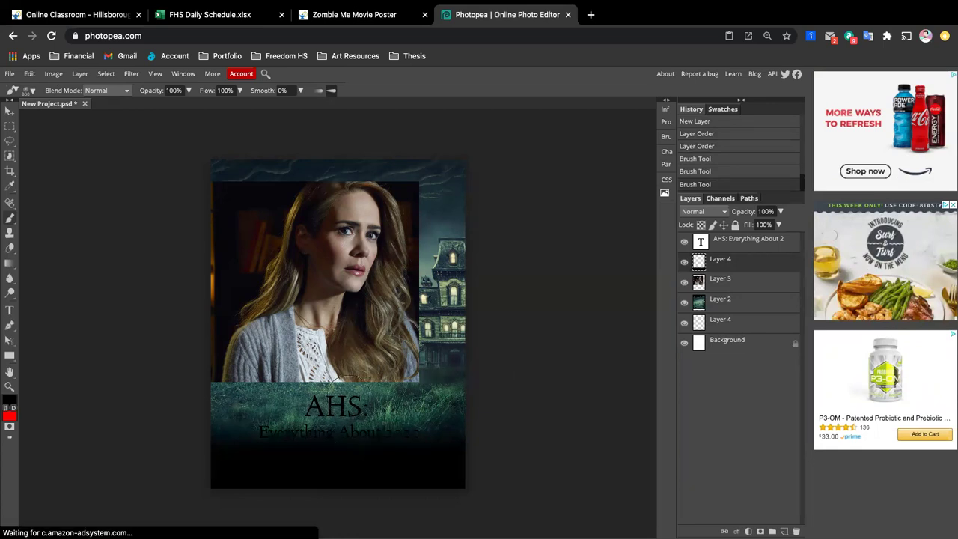
# Darken the grass on Layer 2 around the title with an enlarged Burn tool at Midtones range and 50% exposure.
pyautogui.click(10, 294)
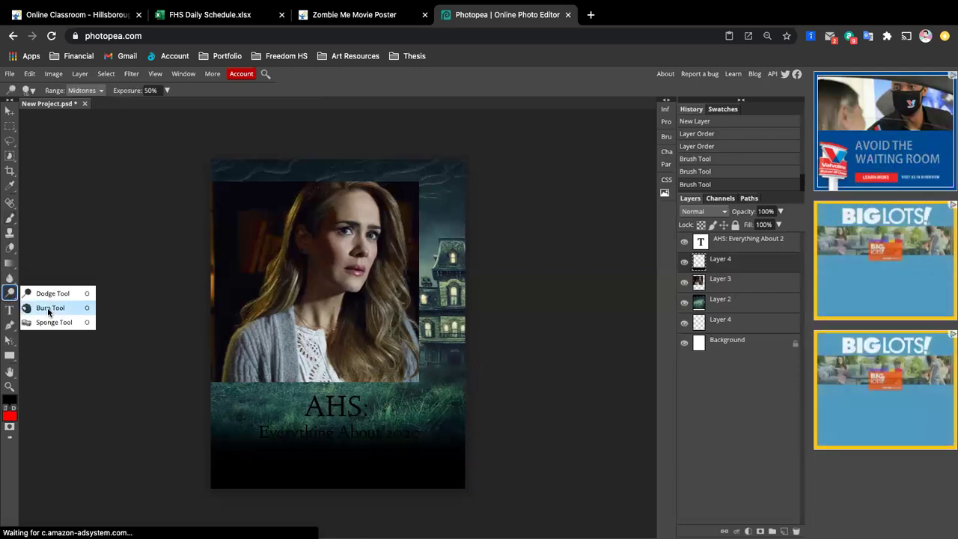
pyautogui.click(41, 307)
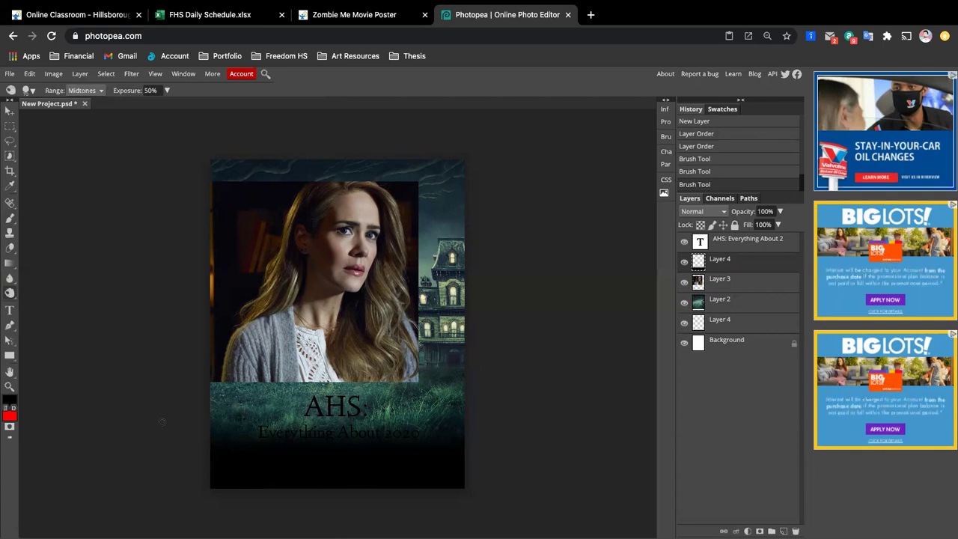
pyautogui.press(']')
pyautogui.press(']')
pyautogui.press(']')
pyautogui.press(']')
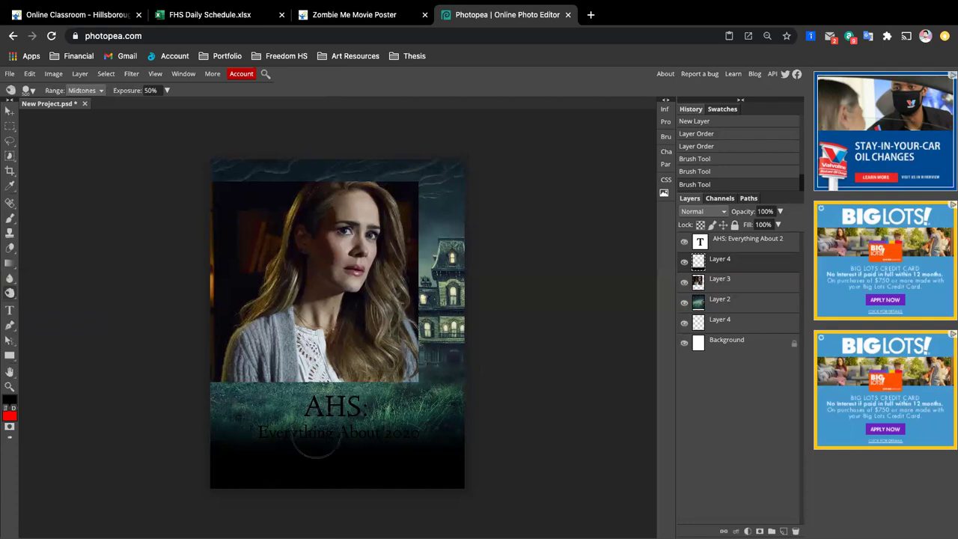
pyautogui.moveTo(372, 432)
pyautogui.mouseDown()
pyautogui.moveTo(287, 430)
pyautogui.moveTo(204, 432)
pyautogui.mouseUp()
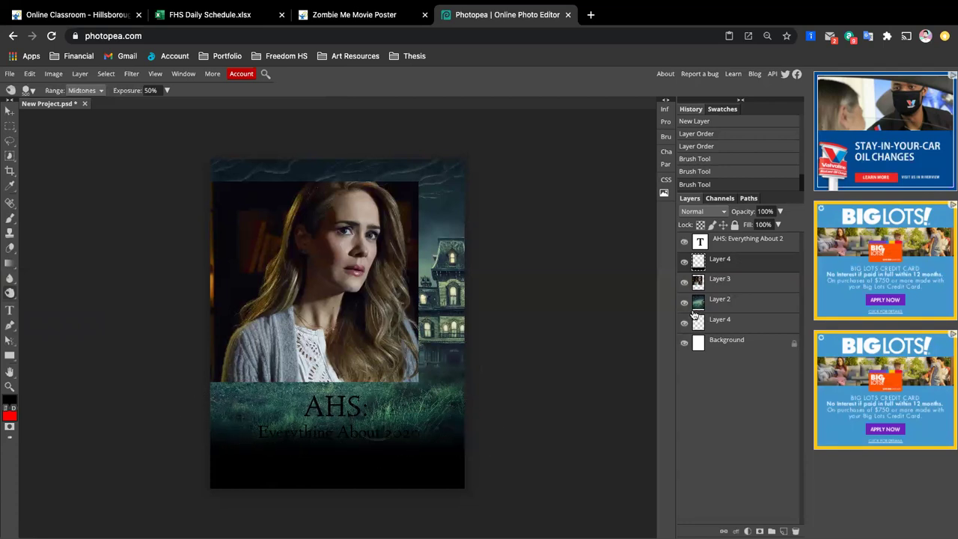
pyautogui.click(744, 299)
pyautogui.moveTo(467, 426)
pyautogui.mouseDown()
pyautogui.moveTo(284, 433)
pyautogui.moveTo(198, 423)
pyautogui.moveTo(313, 380)
pyautogui.moveTo(449, 426)
pyautogui.moveTo(479, 404)
pyautogui.moveTo(478, 378)
pyautogui.moveTo(430, 366)
pyautogui.moveTo(313, 371)
pyautogui.moveTo(262, 393)
pyautogui.moveTo(180, 374)
pyautogui.mouseUp()
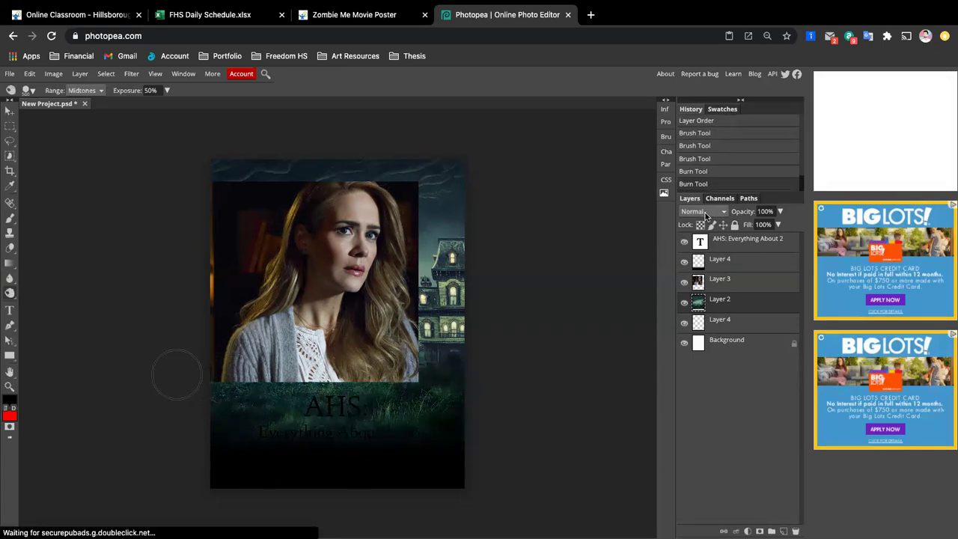
# Set the blend mode of the portrait on Layer 3 to Multiply.
pyautogui.click(748, 281)
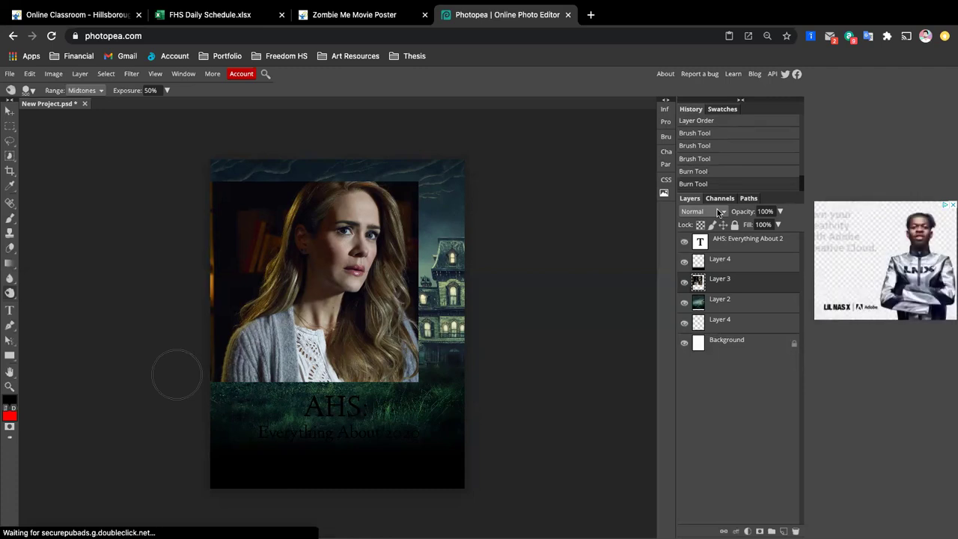
pyautogui.click(717, 212)
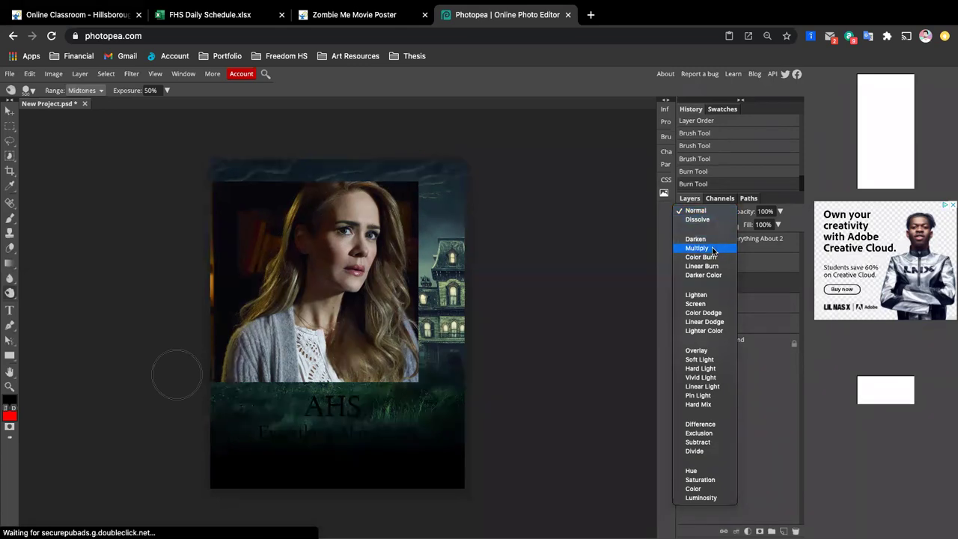
pyautogui.press('Escape')
pyautogui.press('m')
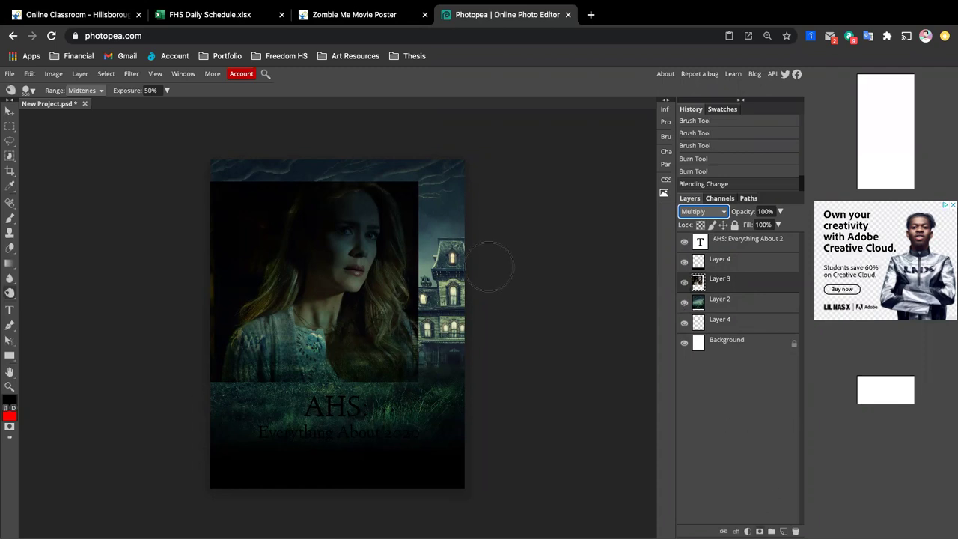
# Add a raster mask to Layer 3 and brush black around the woman to fade the photo's edges into the background.
pyautogui.click(759, 531)
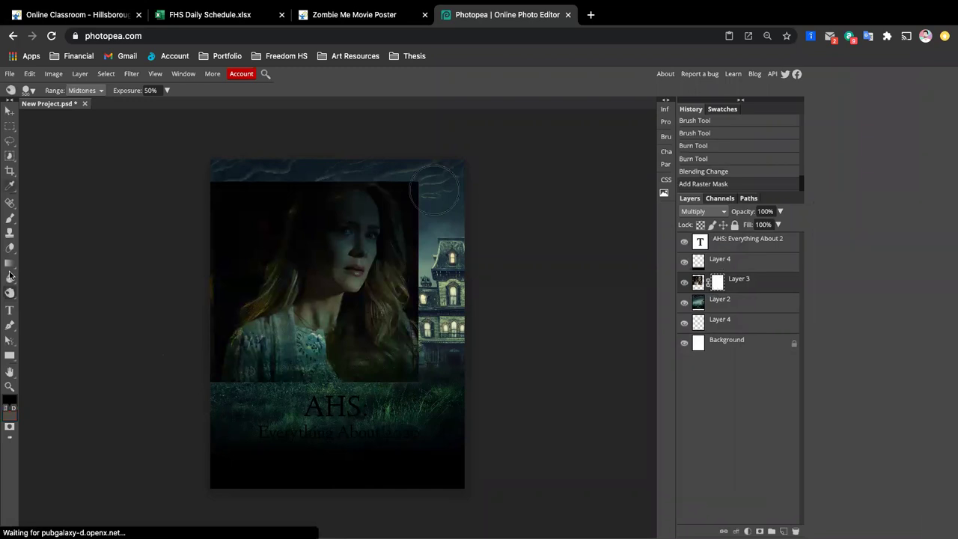
pyautogui.click(10, 220)
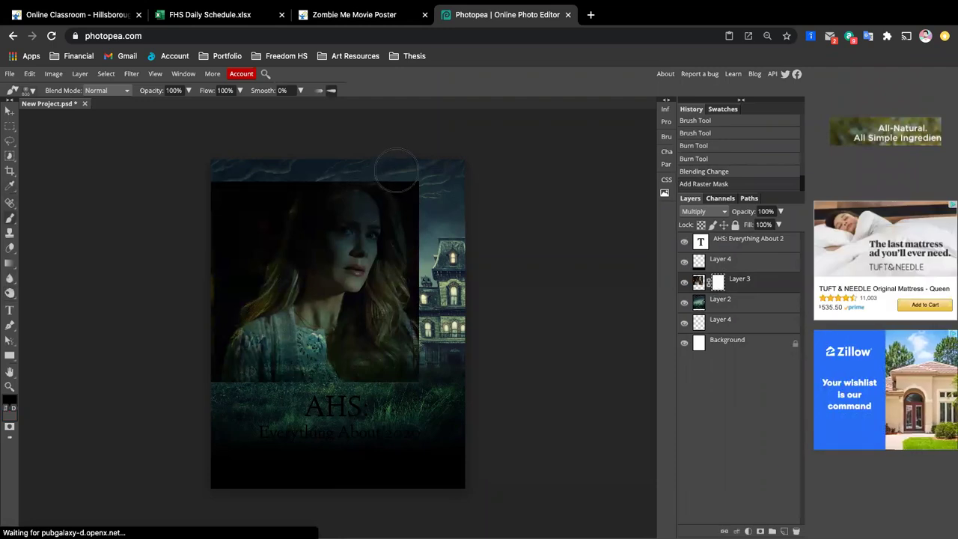
pyautogui.moveTo(428, 221)
pyautogui.mouseDown()
pyautogui.moveTo(434, 309)
pyautogui.moveTo(209, 214)
pyautogui.mouseUp()
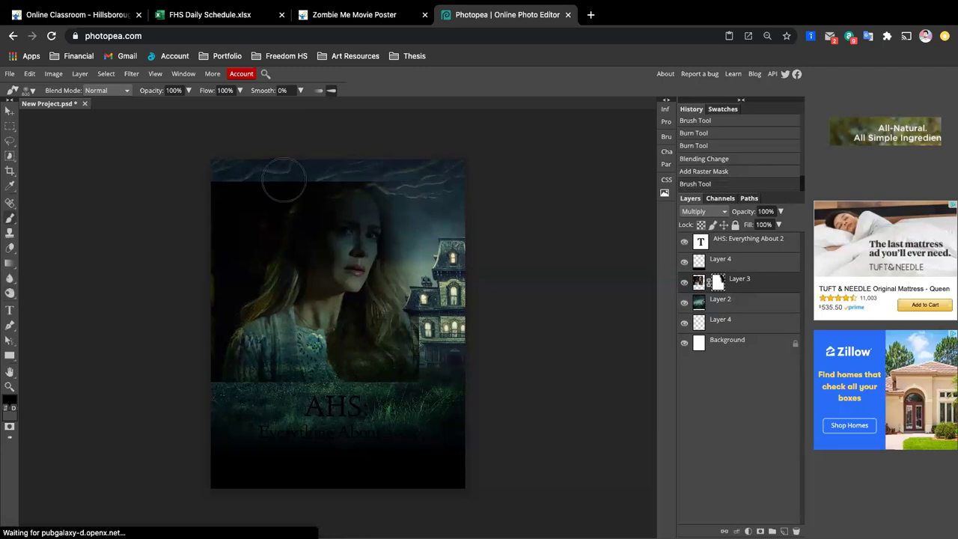
pyautogui.moveTo(265, 217)
pyautogui.mouseDown()
pyautogui.moveTo(247, 277)
pyautogui.moveTo(199, 314)
pyautogui.moveTo(198, 377)
pyautogui.moveTo(247, 410)
pyautogui.mouseUp()
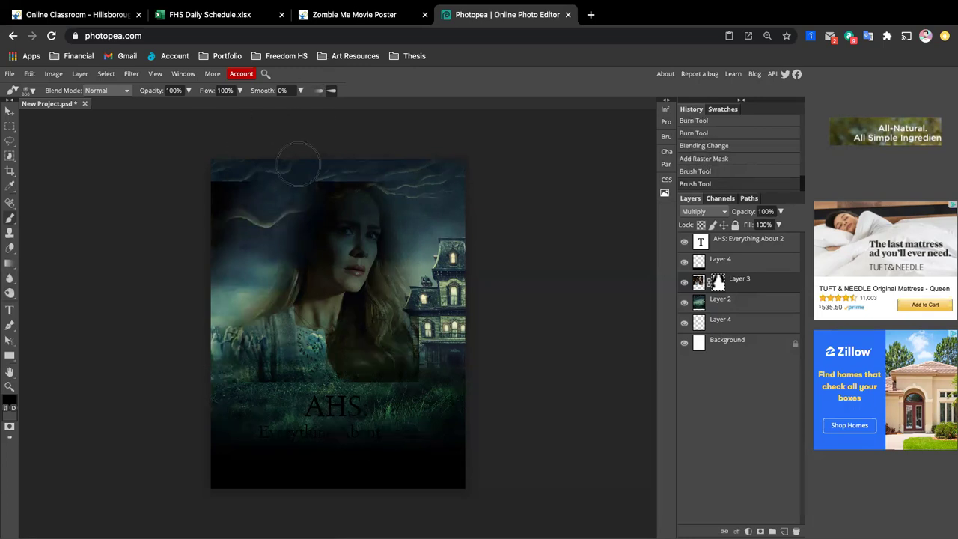
pyautogui.click(417, 161)
pyautogui.moveTo(417, 160)
pyautogui.mouseDown()
pyautogui.moveTo(326, 161)
pyautogui.moveTo(254, 139)
pyautogui.moveTo(191, 235)
pyautogui.moveTo(221, 224)
pyautogui.moveTo(224, 237)
pyautogui.moveTo(247, 202)
pyautogui.moveTo(210, 224)
pyautogui.mouseUp()
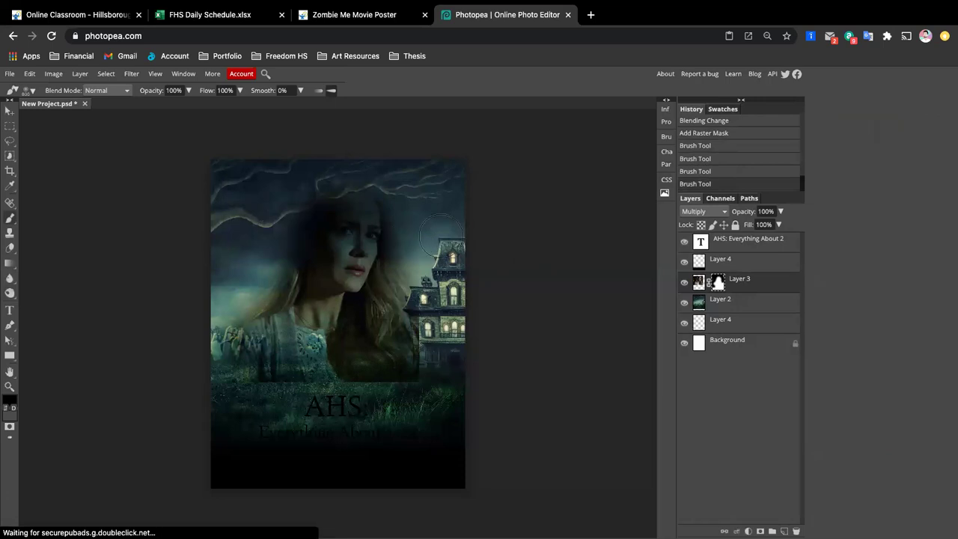
pyautogui.moveTo(424, 453); pyautogui.dragTo(434, 438)
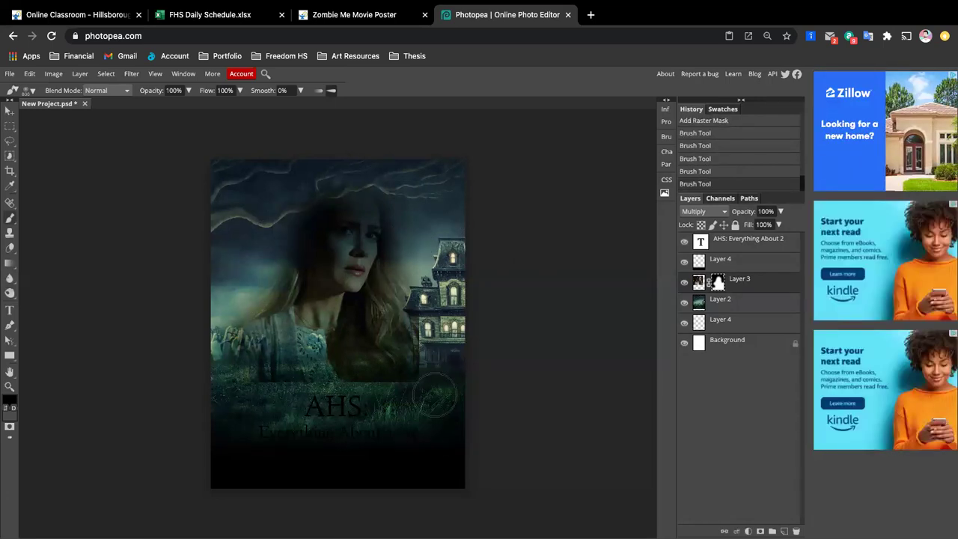
pyautogui.moveTo(408, 366); pyautogui.dragTo(404, 258)
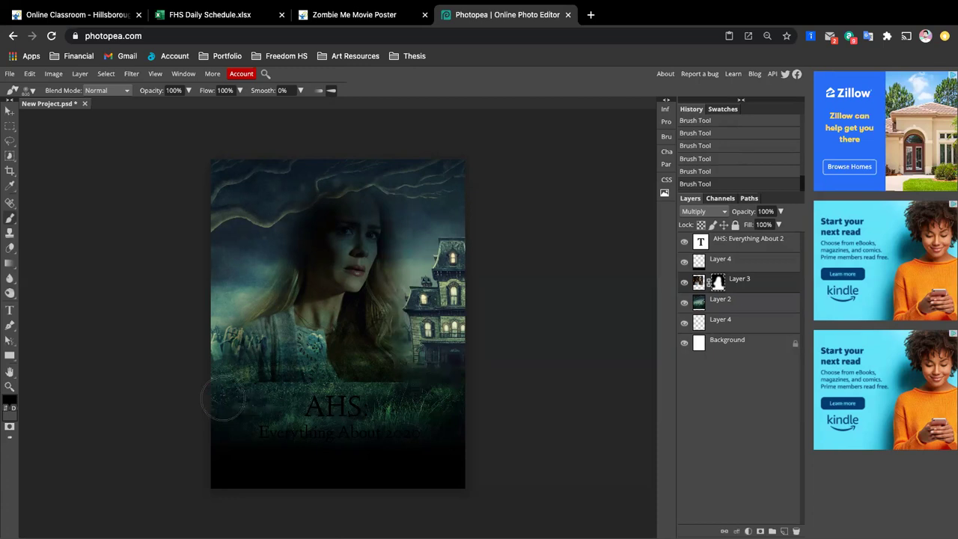
# Try the Normal, Darken, Linear Burn and Overlay blend modes on the Layer 3 portrait.
pyautogui.click(696, 283)
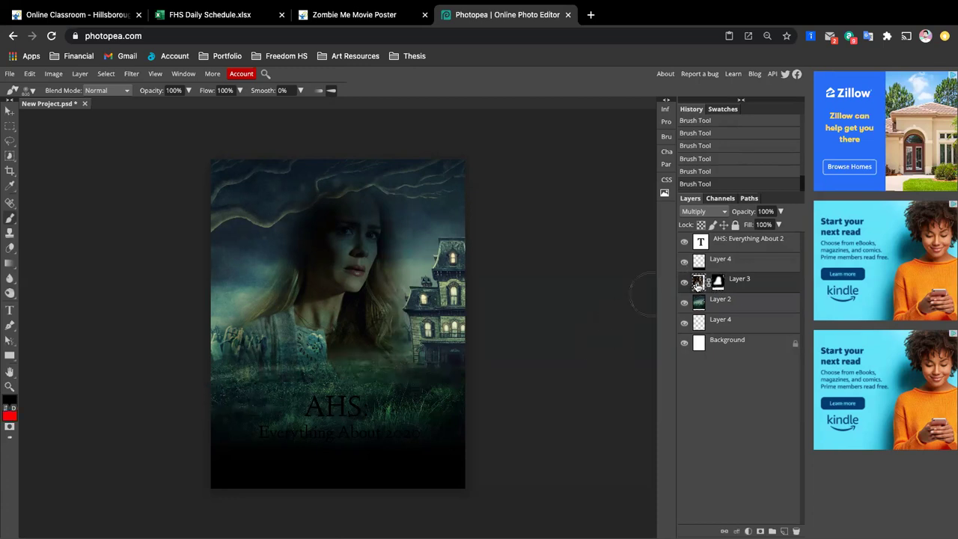
pyautogui.click(709, 211)
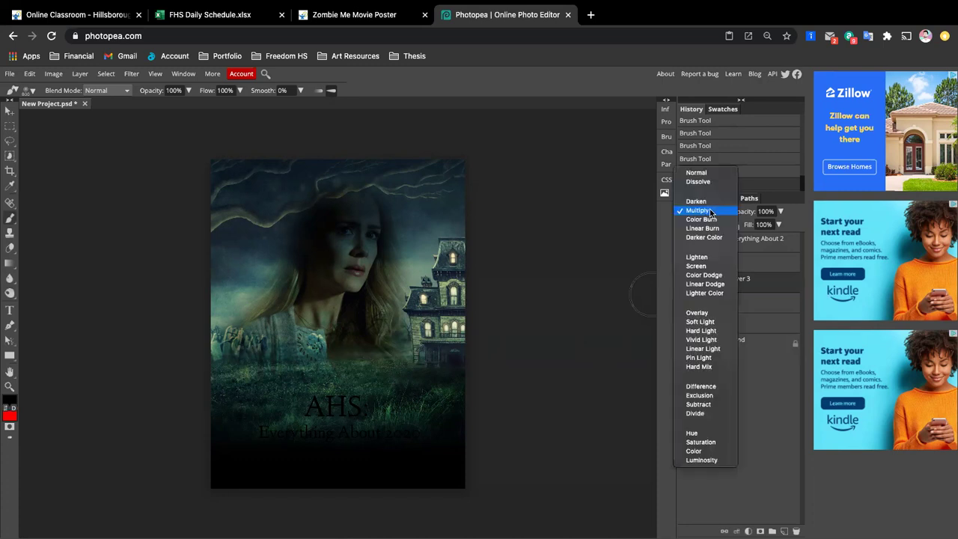
pyautogui.click(692, 173)
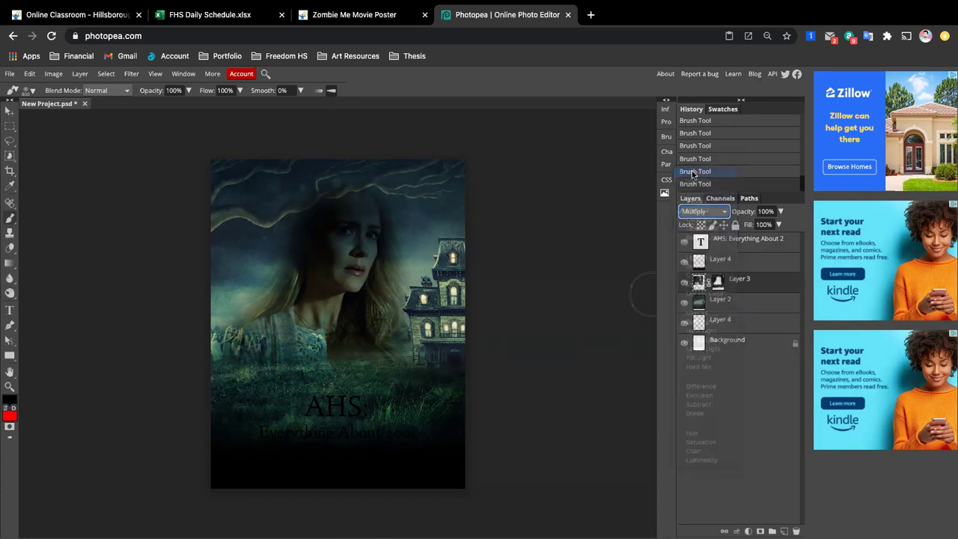
pyautogui.click(709, 213)
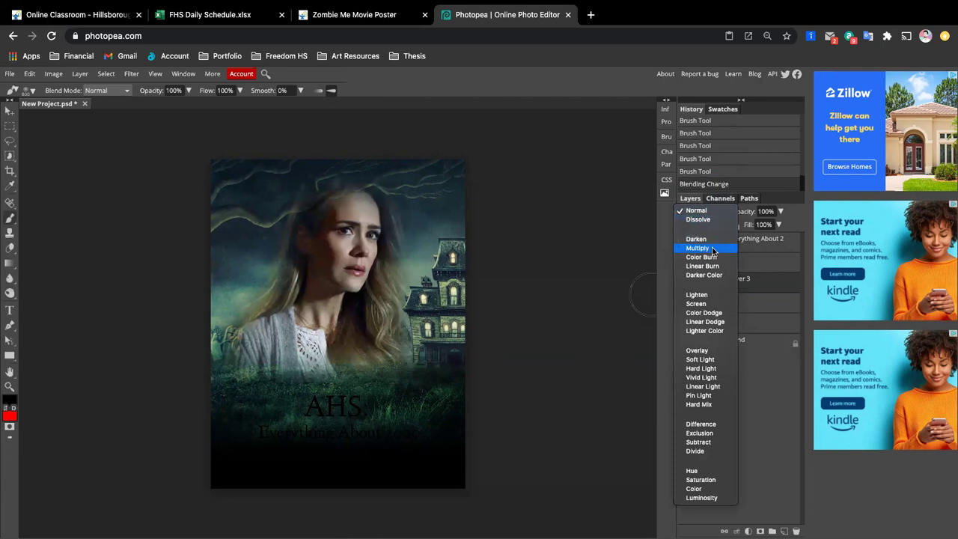
pyautogui.click(711, 239)
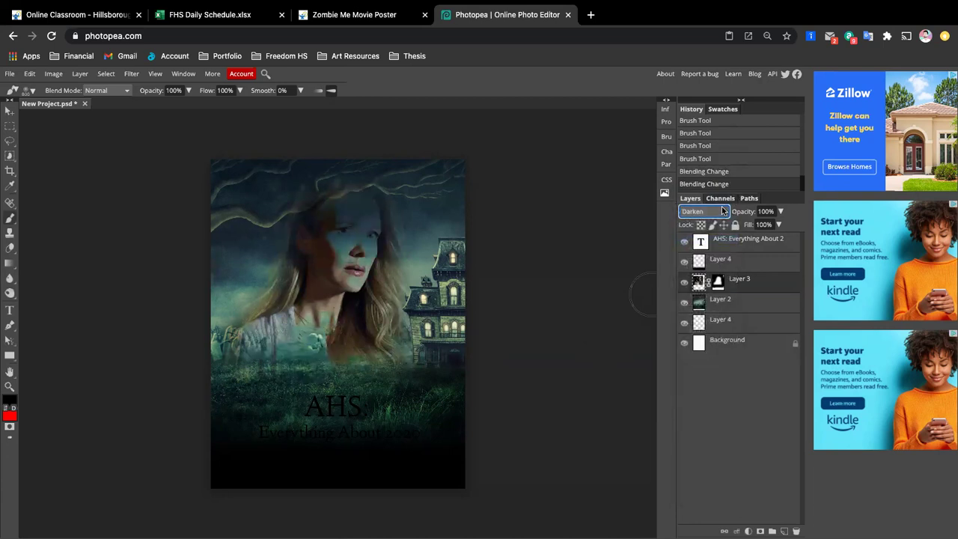
pyautogui.click(715, 213)
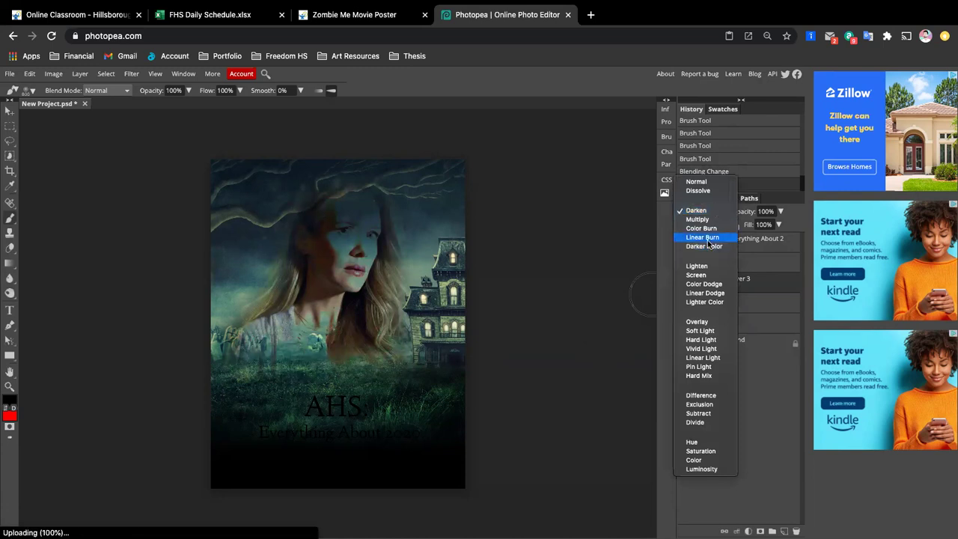
pyautogui.click(708, 238)
pyautogui.click(707, 212)
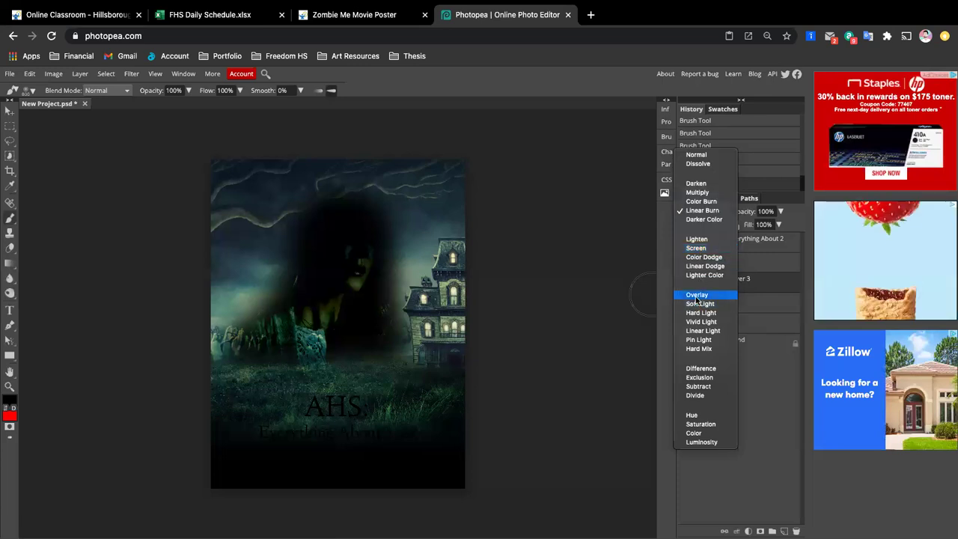
pyautogui.press('Escape')
pyautogui.press('o')
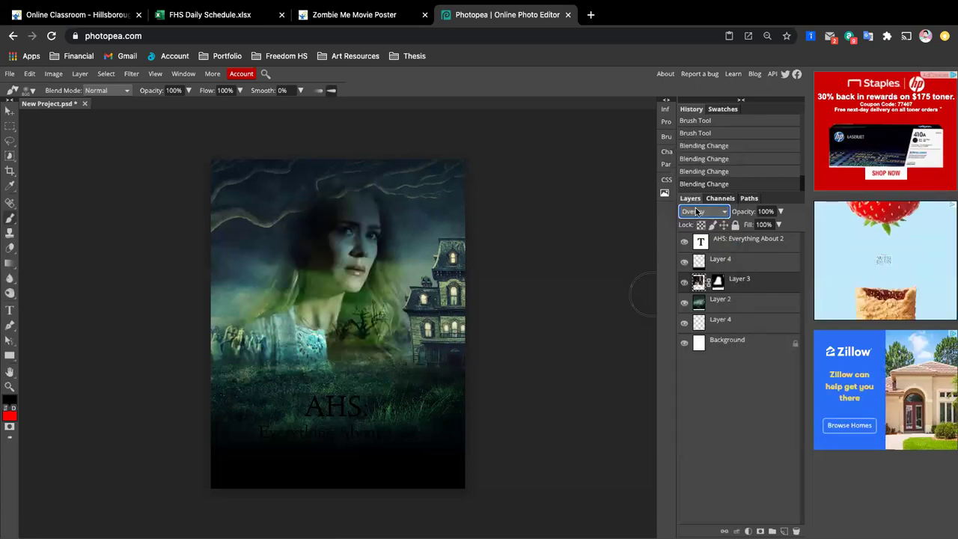
# Set the blend mode of Layer 3 to Soft Light and duplicate the layer with its mask.
pyautogui.click(696, 211)
pyautogui.click(696, 216)
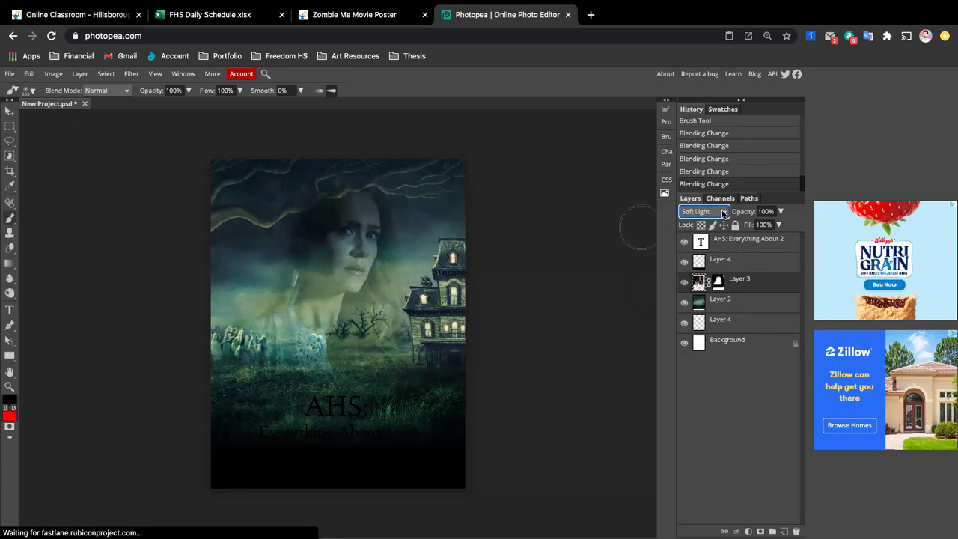
pyautogui.click(770, 288)
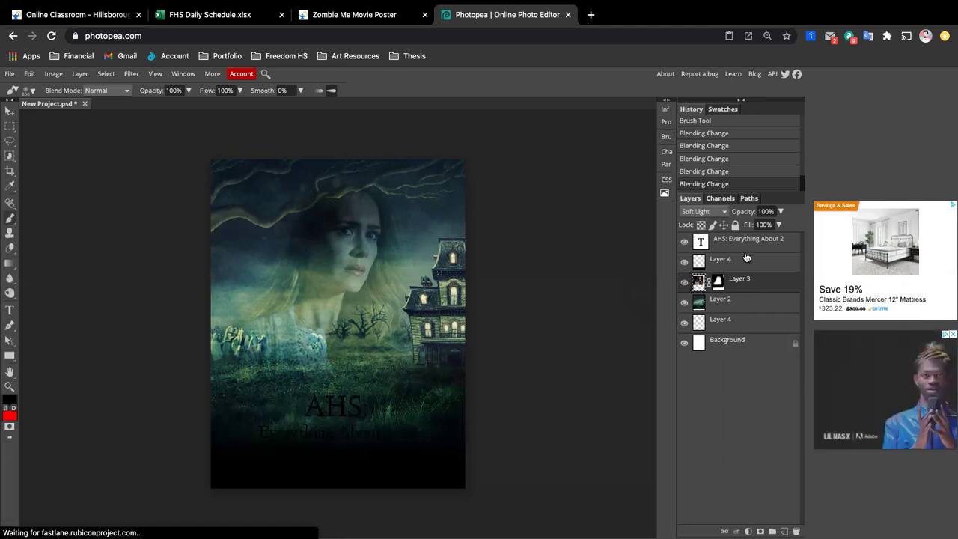
pyautogui.hotkey('ctrl', 'j')
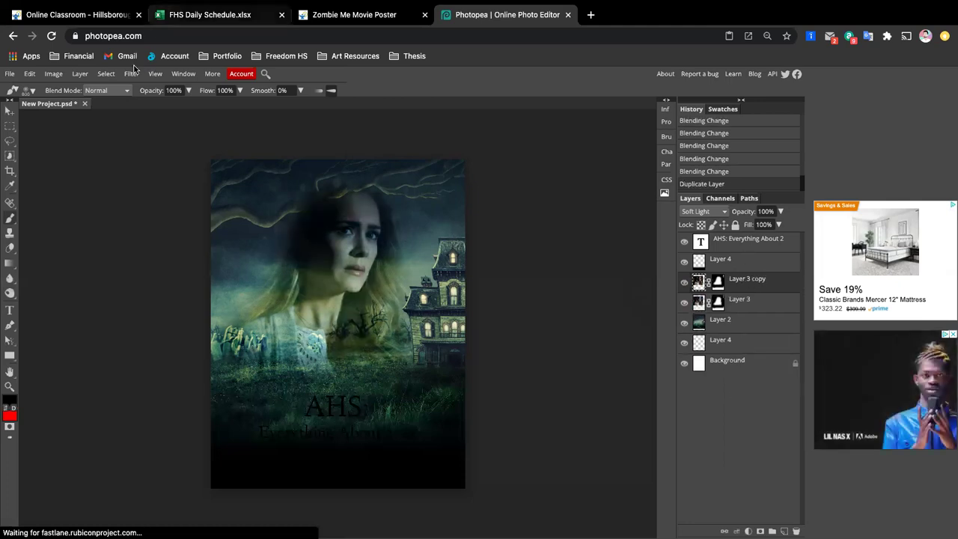
pyautogui.click(100, 75)
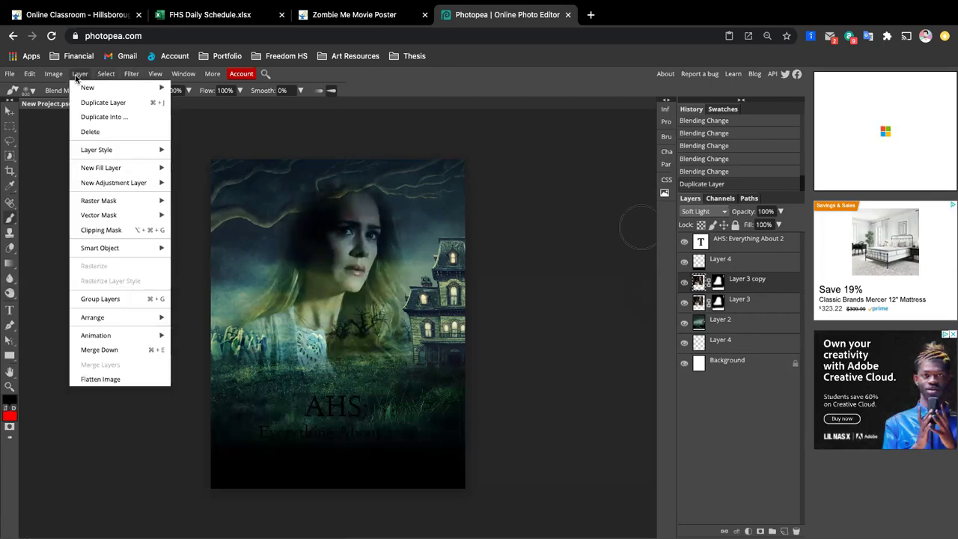
pyautogui.click(709, 460)
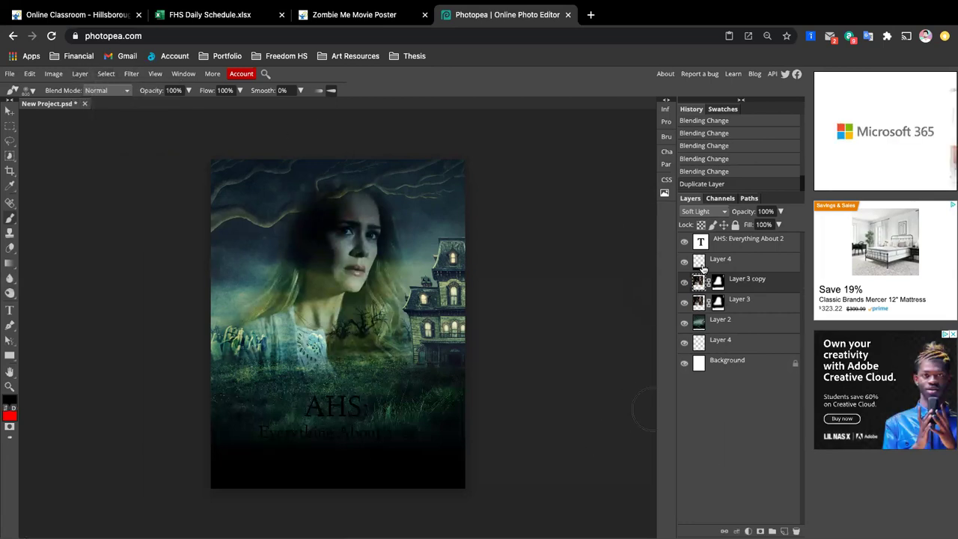
pyautogui.click(723, 282)
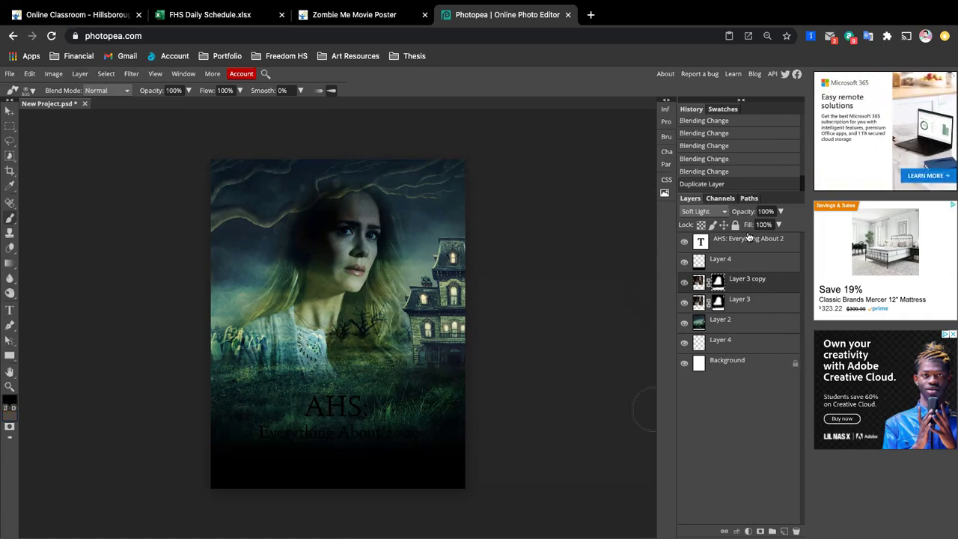
pyautogui.click(762, 302)
pyautogui.click(774, 289)
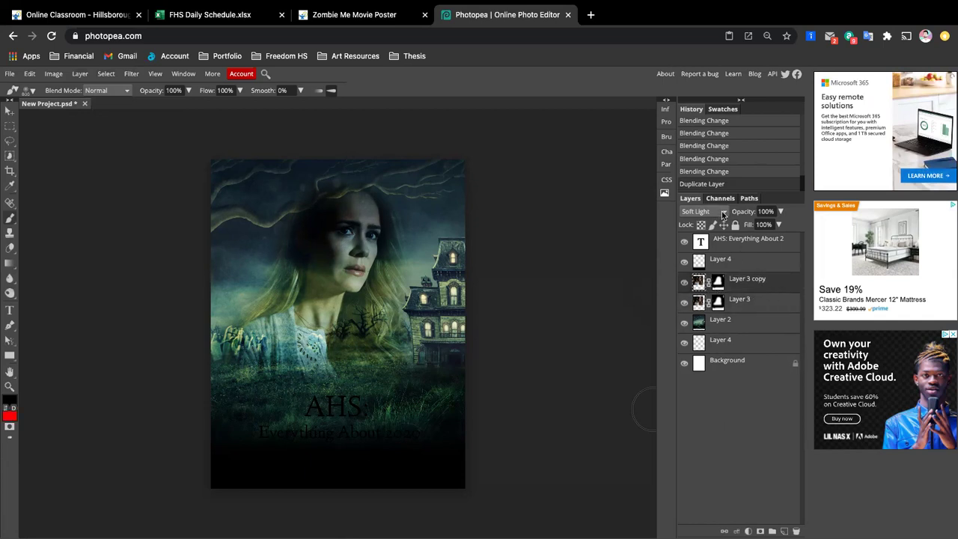
# Toggle the visibility of Layer 3 copy off and on to compare the portrait with and without the duplicate.
pyautogui.click(684, 285)
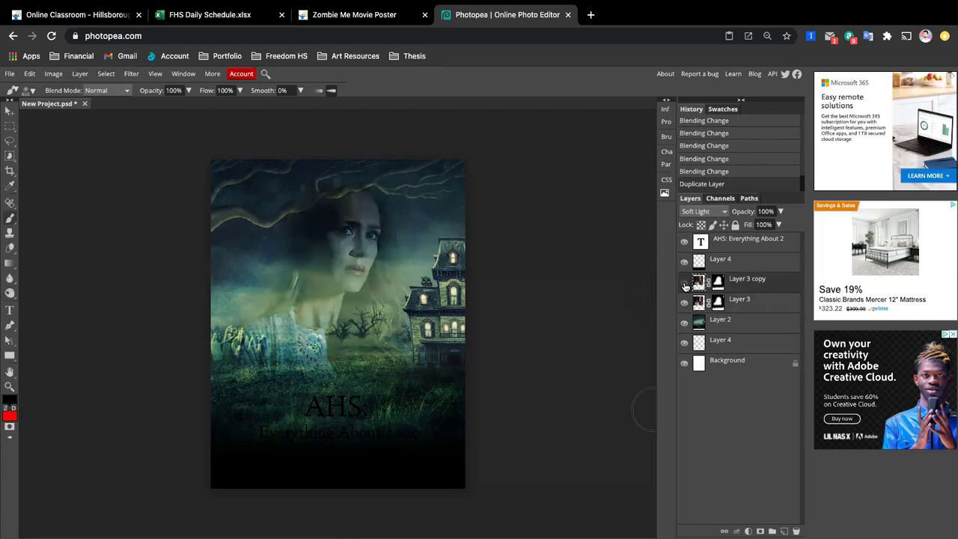
pyautogui.click(683, 285)
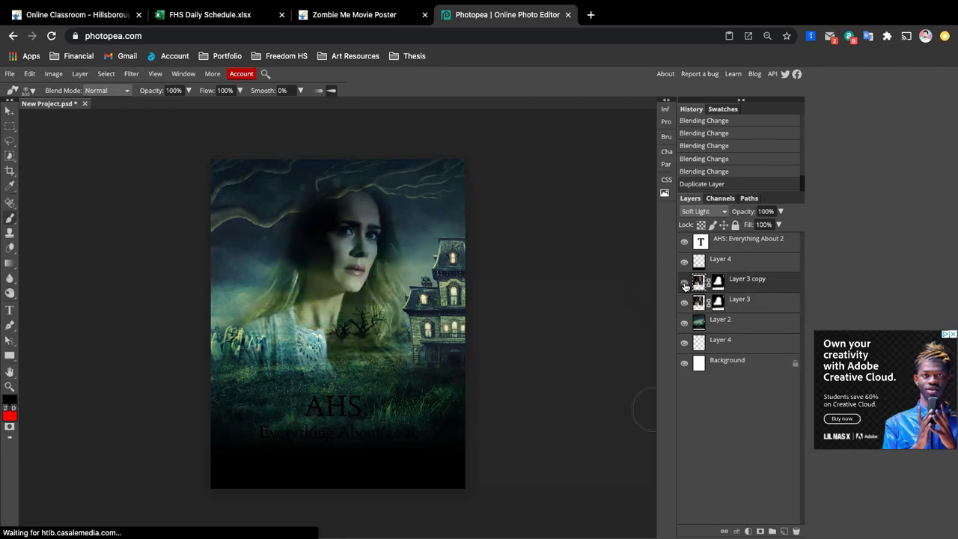
pyautogui.click(684, 285)
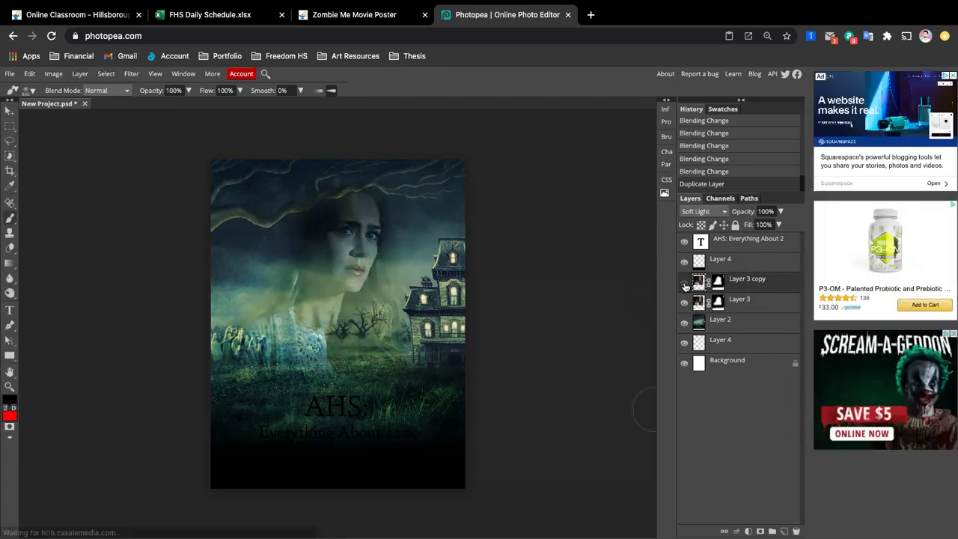
pyautogui.click(684, 285)
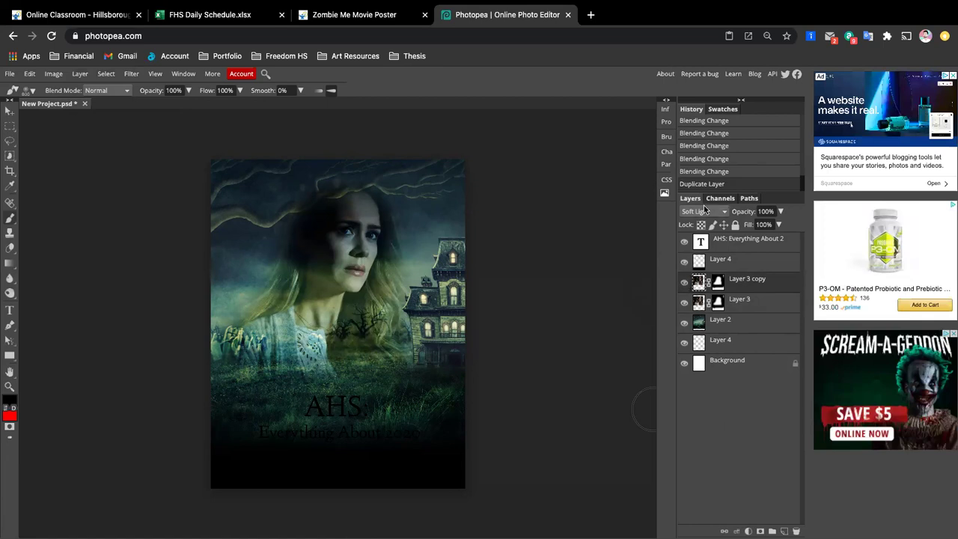
# Set the blend mode of Layer 3 copy to Normal.
pyautogui.click(722, 211)
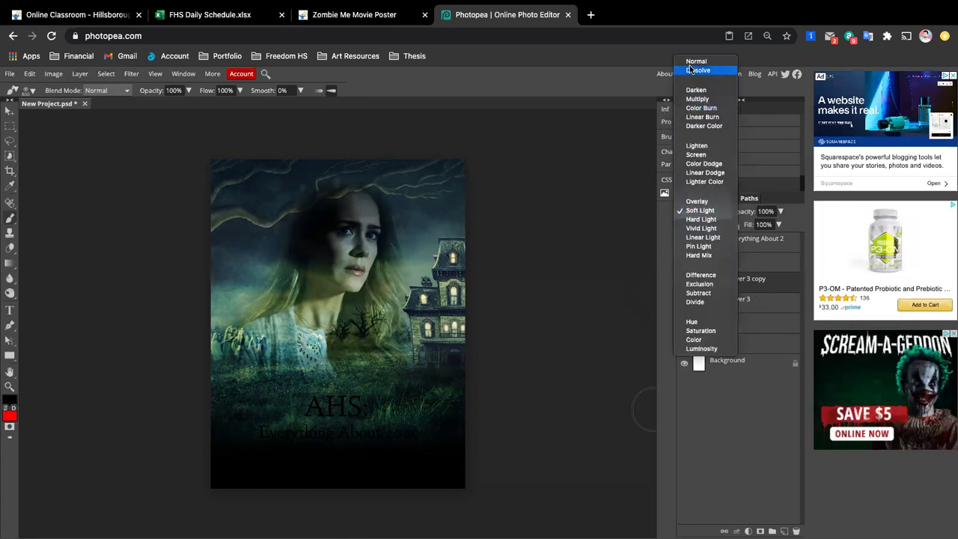
pyautogui.click(695, 61)
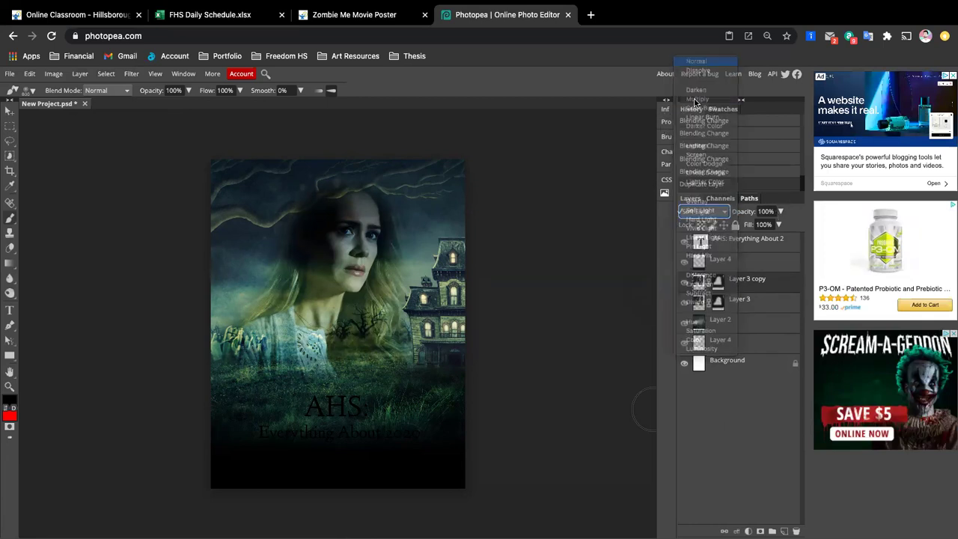
pyautogui.click(766, 211)
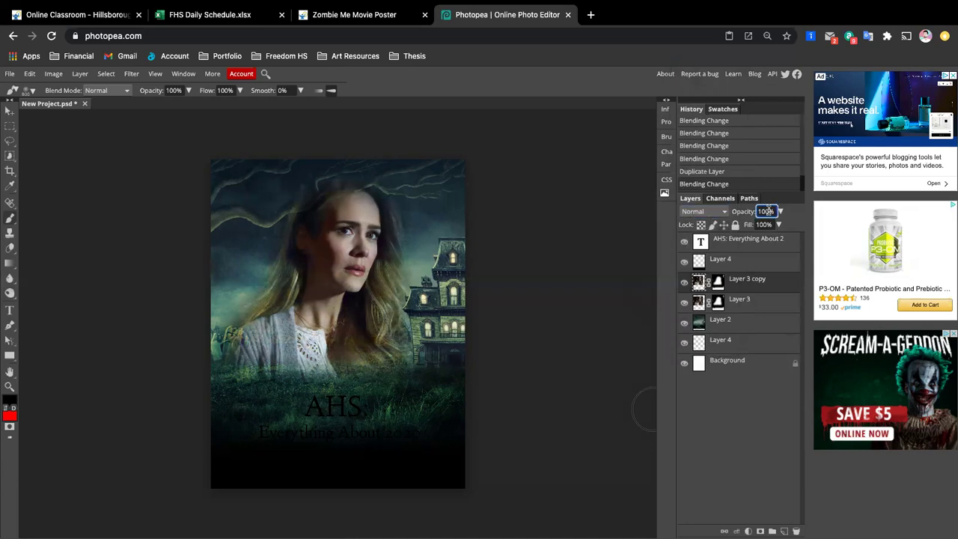
# Paint black on the mask of Layer 3 copy over the woman's lower face, clothing, hair and forehead, leaving the eye area.
pyautogui.click(717, 282)
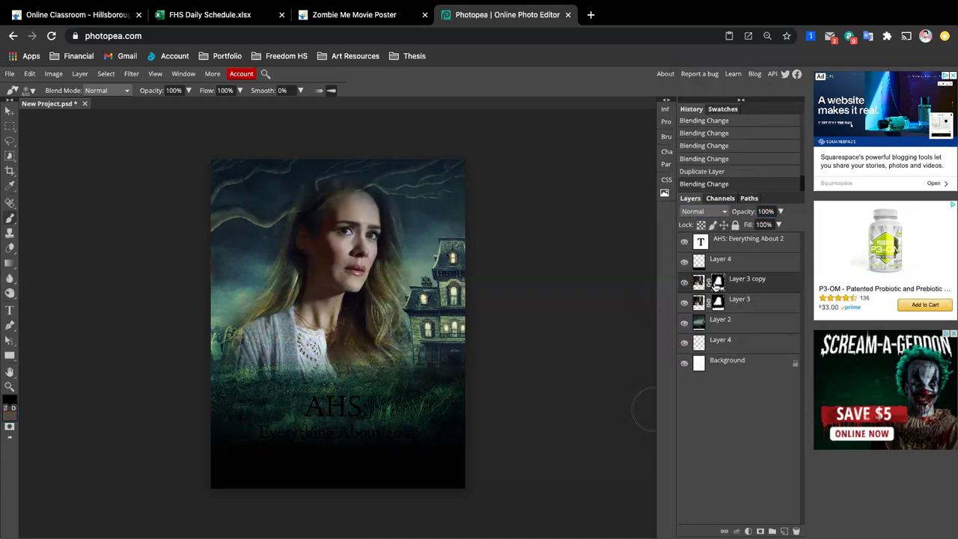
pyautogui.moveTo(346, 266)
pyautogui.mouseDown()
pyautogui.moveTo(344, 243)
pyautogui.moveTo(324, 258)
pyautogui.mouseUp()
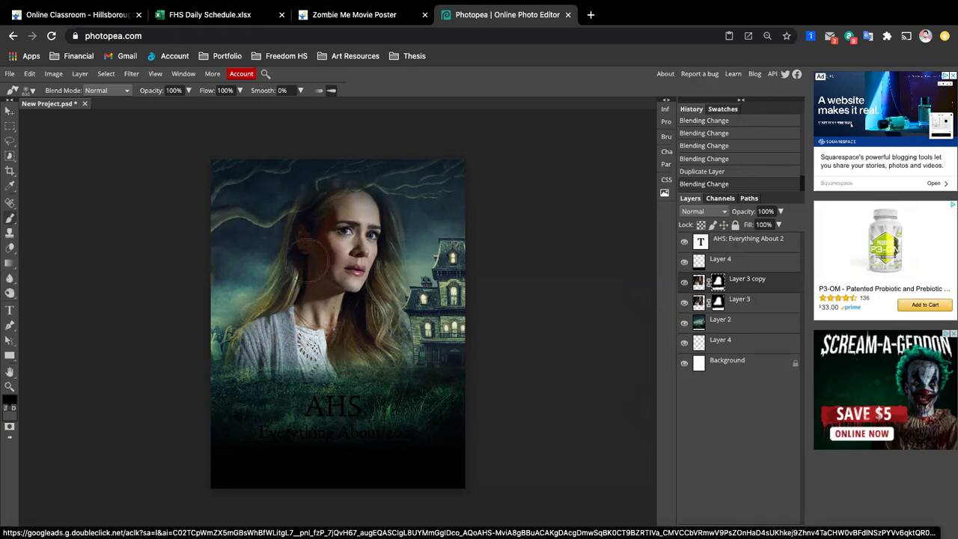
pyautogui.moveTo(307, 261)
pyautogui.mouseDown()
pyautogui.moveTo(375, 293)
pyautogui.moveTo(389, 258)
pyautogui.mouseUp()
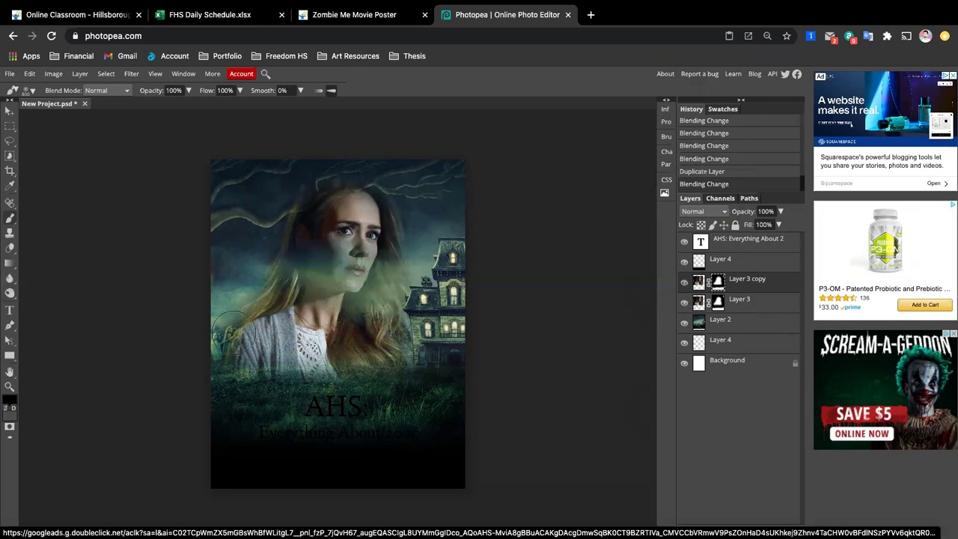
pyautogui.moveTo(234, 333); pyautogui.dragTo(370, 321)
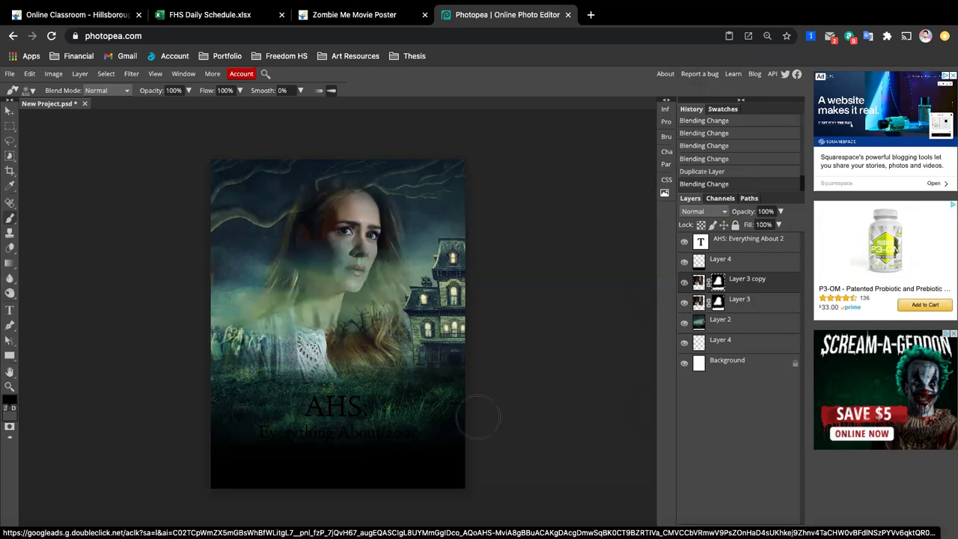
pyautogui.moveTo(318, 346); pyautogui.dragTo(396, 321)
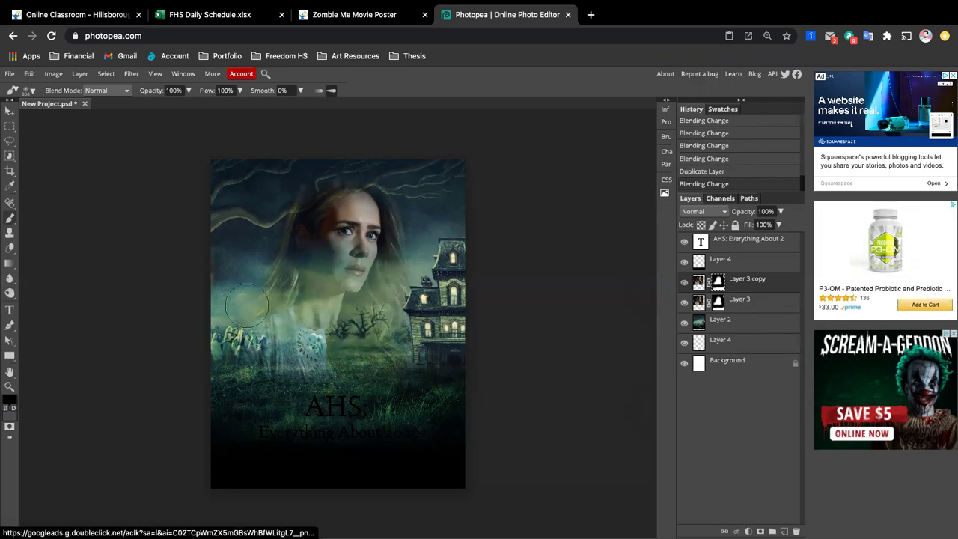
pyautogui.moveTo(247, 304)
pyautogui.mouseDown()
pyautogui.moveTo(279, 279)
pyautogui.moveTo(325, 182)
pyautogui.mouseUp()
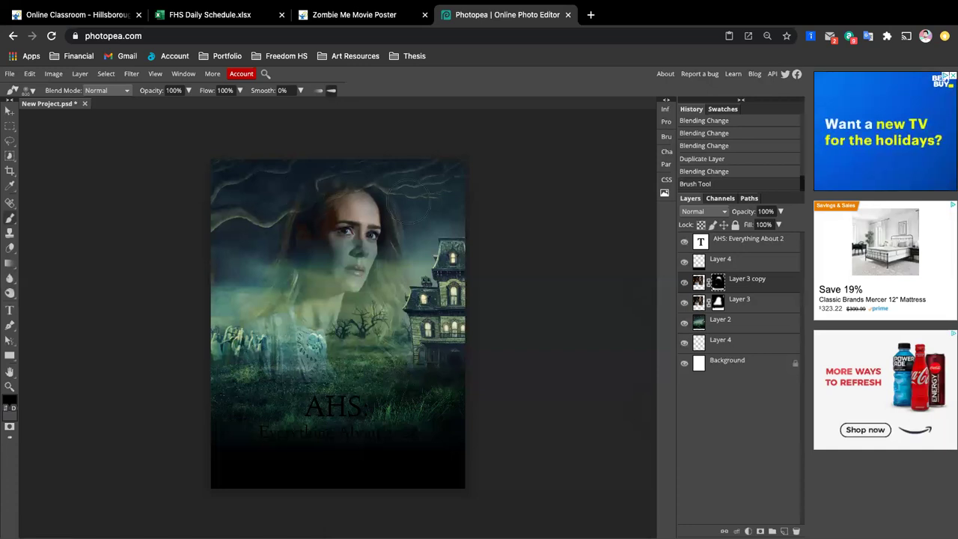
pyautogui.moveTo(380, 213); pyautogui.dragTo(346, 212)
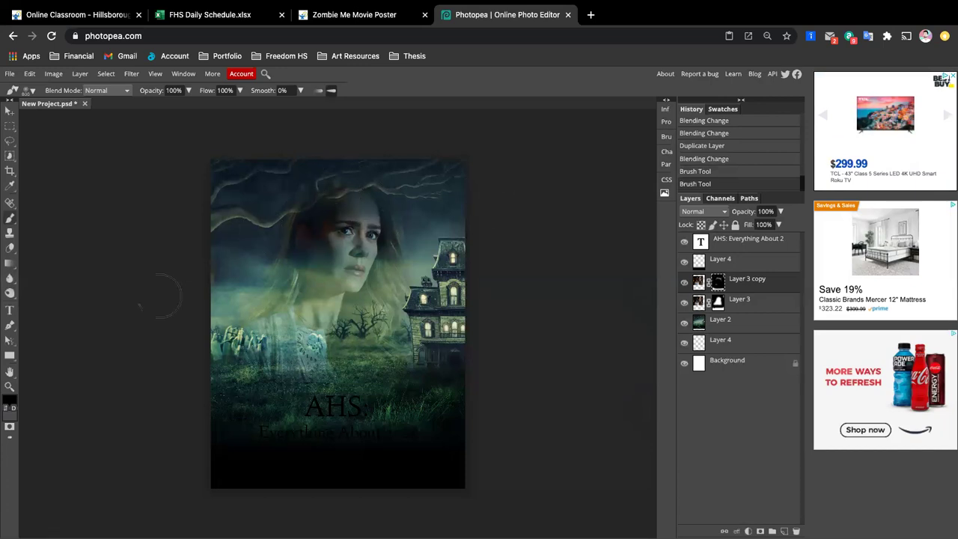
# Set the brush colour to white (ffffff) and paint both eyes back in on the Layer 3 copy mask with a smaller brush.
pyautogui.click(9, 401)
pyautogui.moveTo(85, 196); pyautogui.dragTo(69, 143)
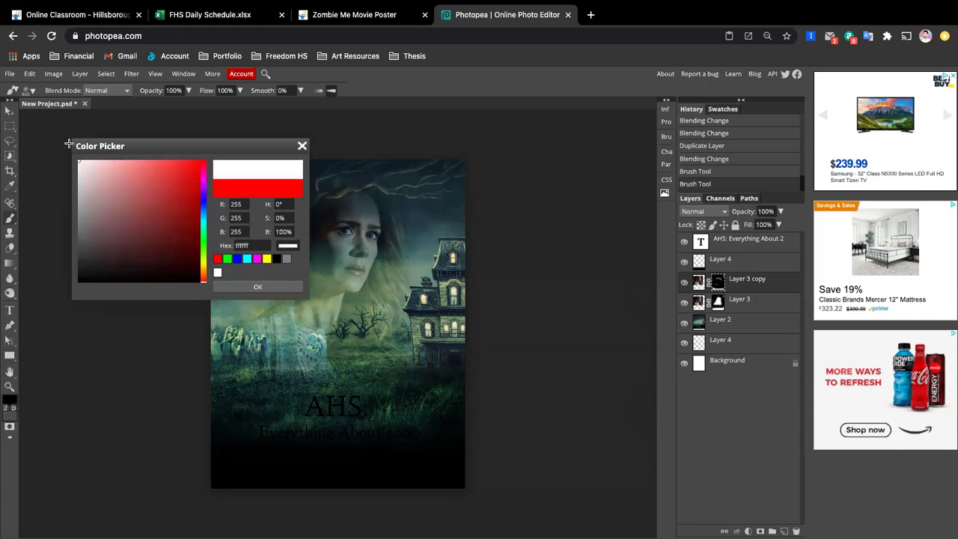
pyautogui.press('Return')
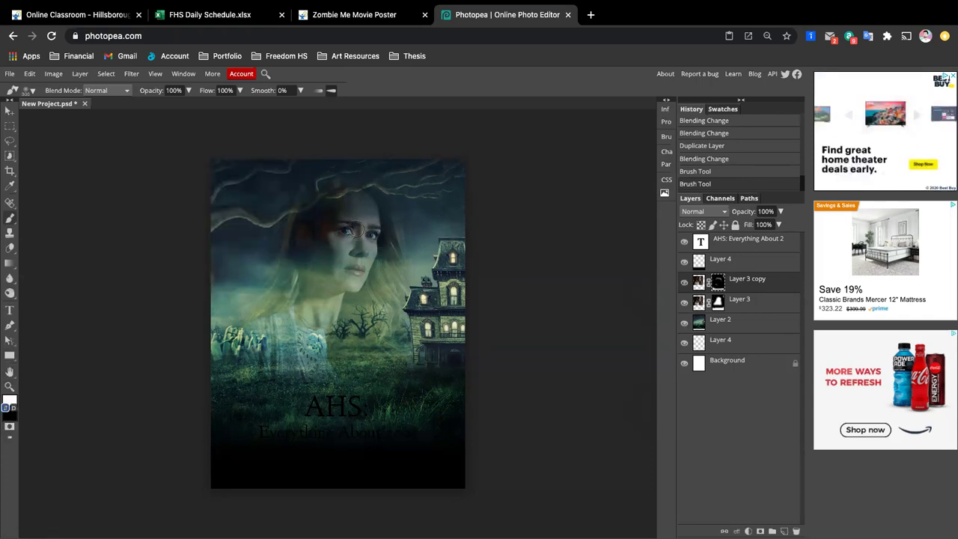
pyautogui.moveTo(341, 230); pyautogui.dragTo(374, 234)
pyautogui.click(371, 236)
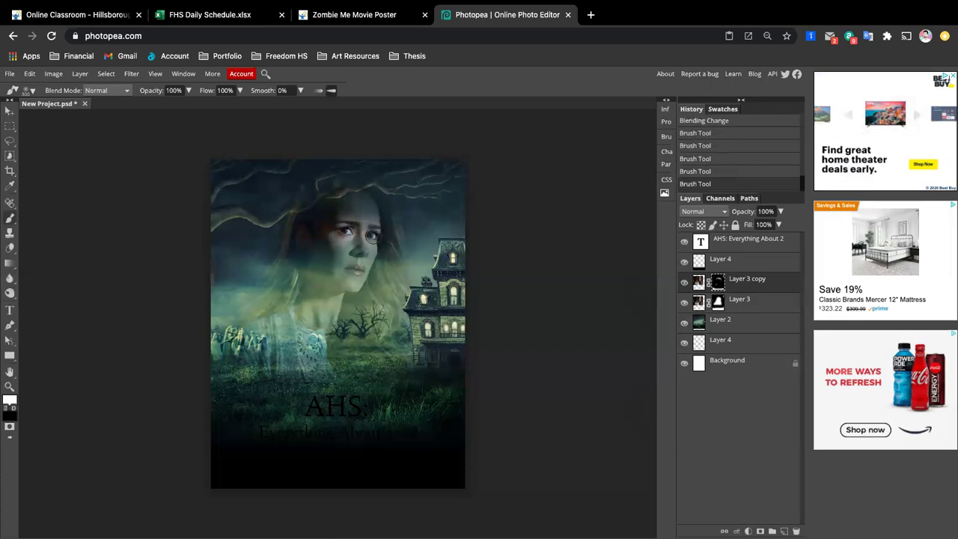
pyautogui.moveTo(371, 233); pyautogui.dragTo(377, 228)
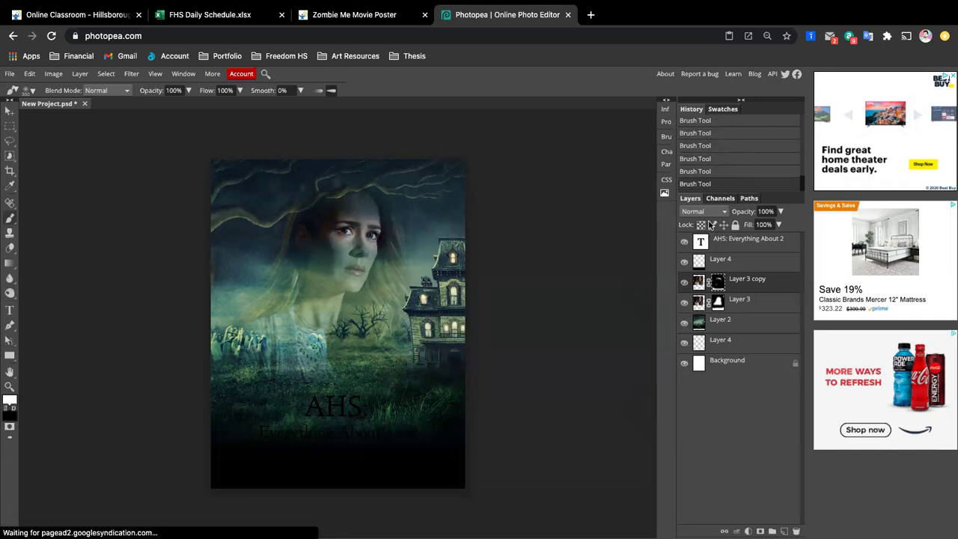
# Open the layer style settings of the title text layer "AHS: Everything About 2" and enable a Color Overlay.
pyautogui.click(756, 251)
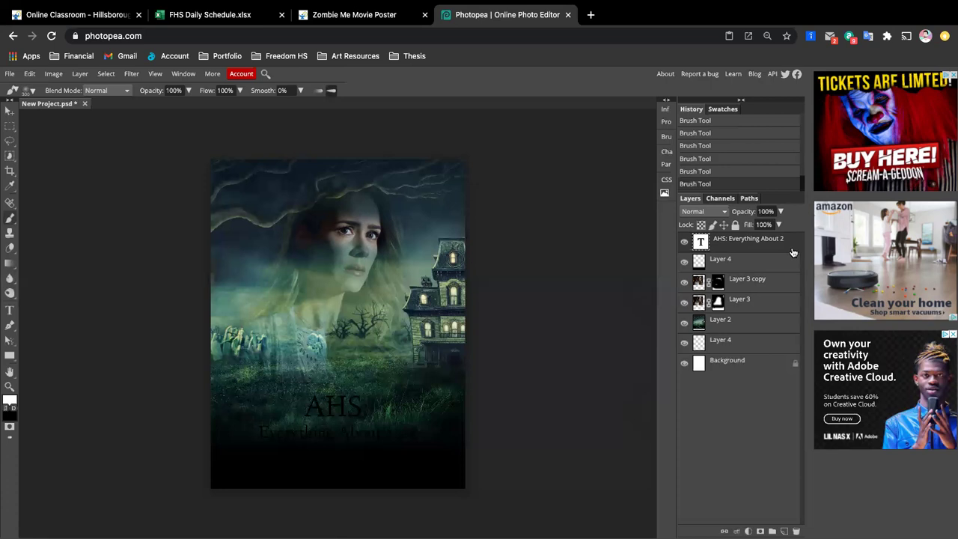
pyautogui.scroll(2, 317, 416)
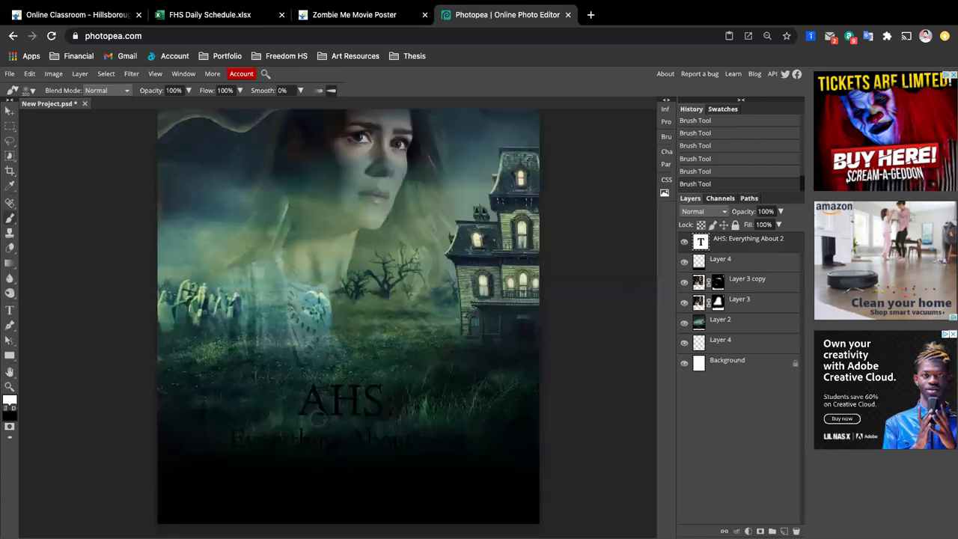
pyautogui.scroll(1, 317, 415)
pyautogui.scroll(-1, 317, 418)
pyautogui.press(']')
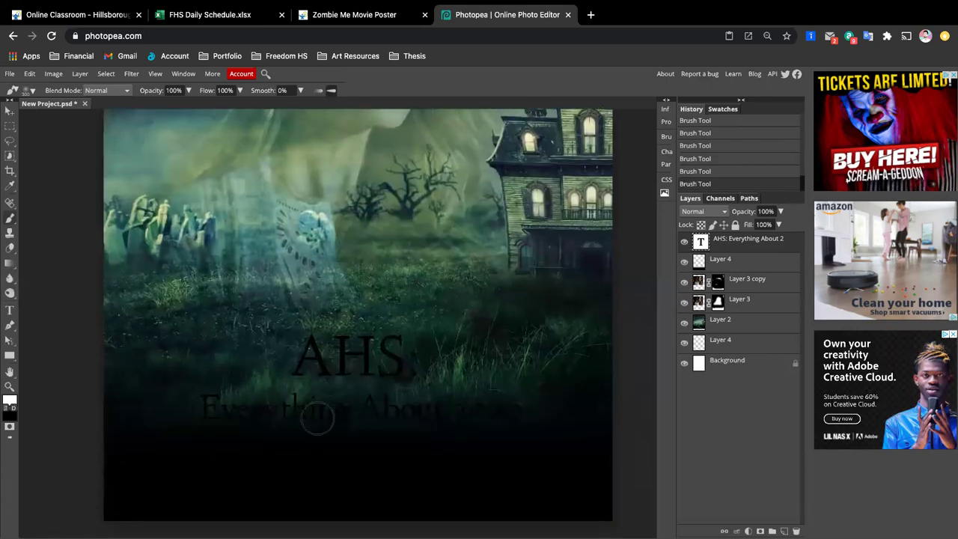
pyautogui.doubleClick(789, 244)
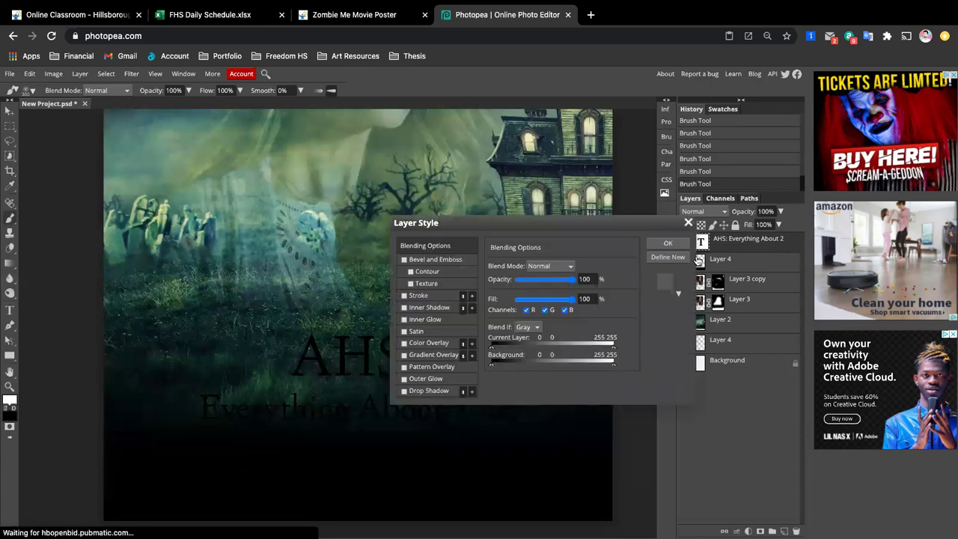
pyautogui.moveTo(576, 225); pyautogui.dragTo(527, 175)
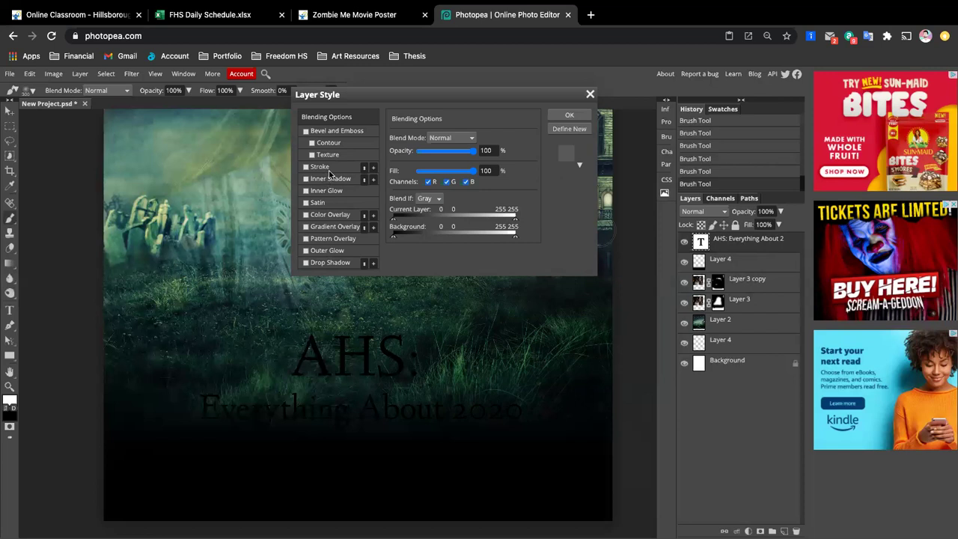
pyautogui.click(306, 214)
pyautogui.click(332, 215)
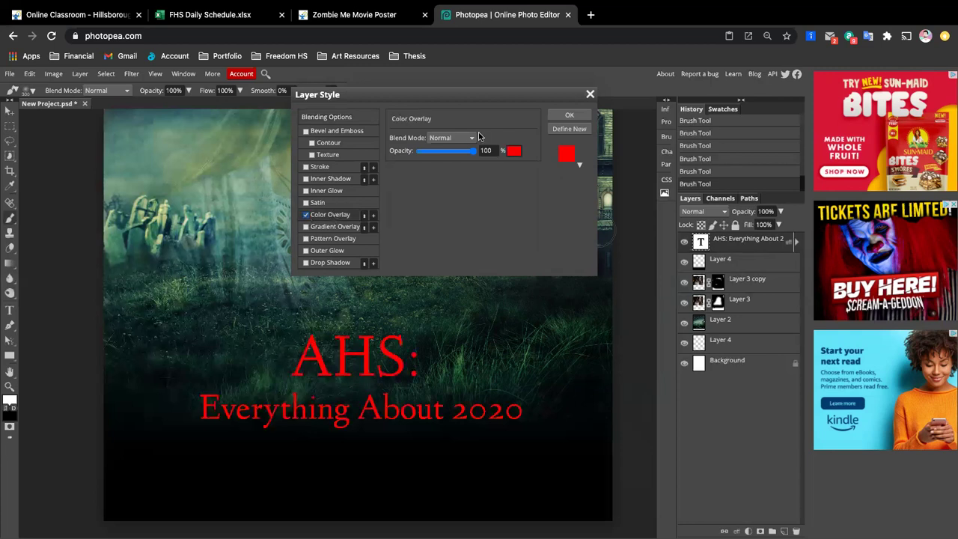
# Set the title's overlay colour to the muted green 719d78 by sampling it from the misty area beside the ghostly figures.
pyautogui.click(513, 152)
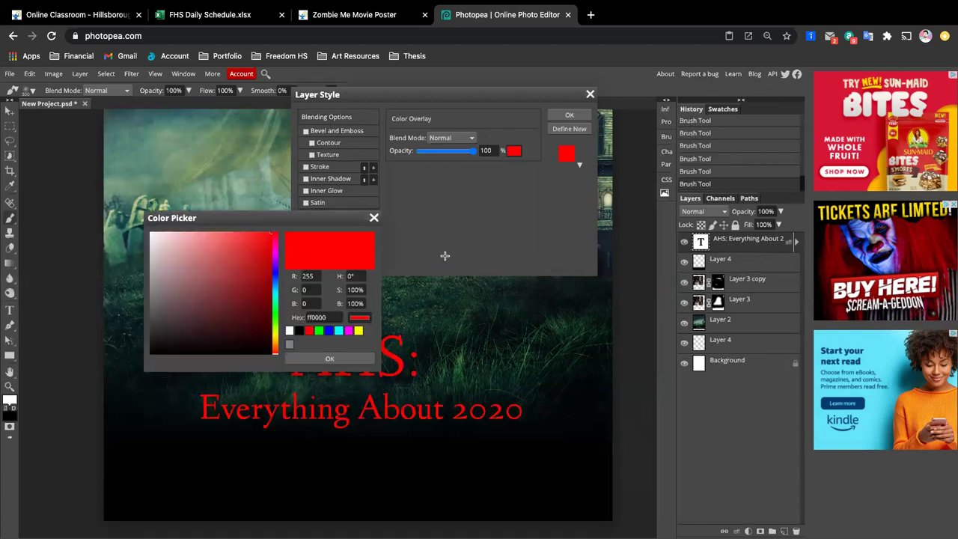
pyautogui.moveTo(274, 217); pyautogui.dragTo(282, 135)
pyautogui.click(469, 303)
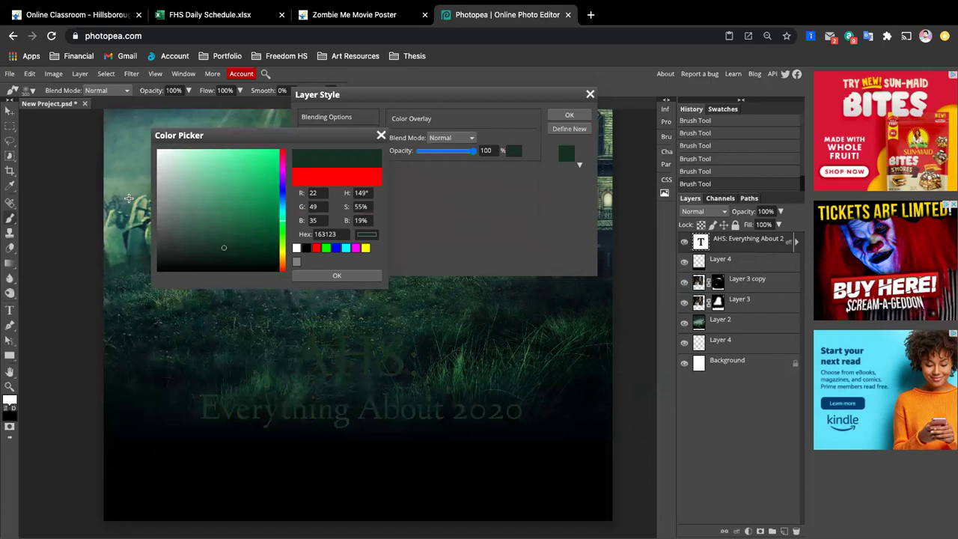
pyautogui.click(107, 231)
pyautogui.click(107, 230)
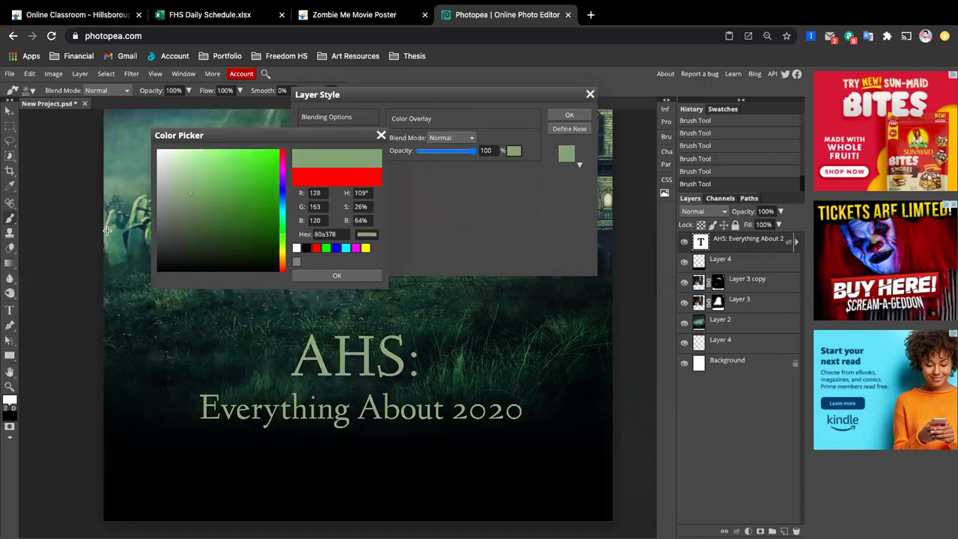
pyautogui.click(105, 232)
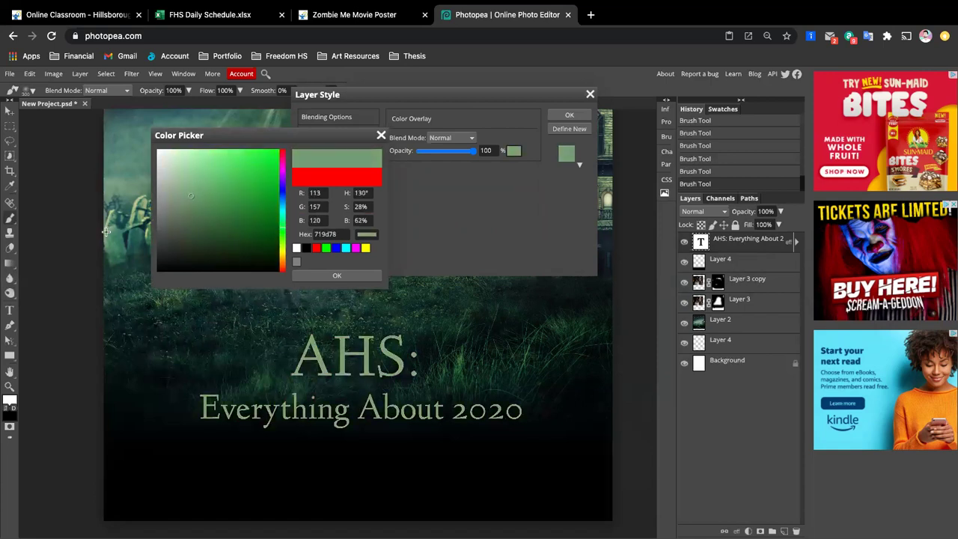
pyautogui.click(322, 275)
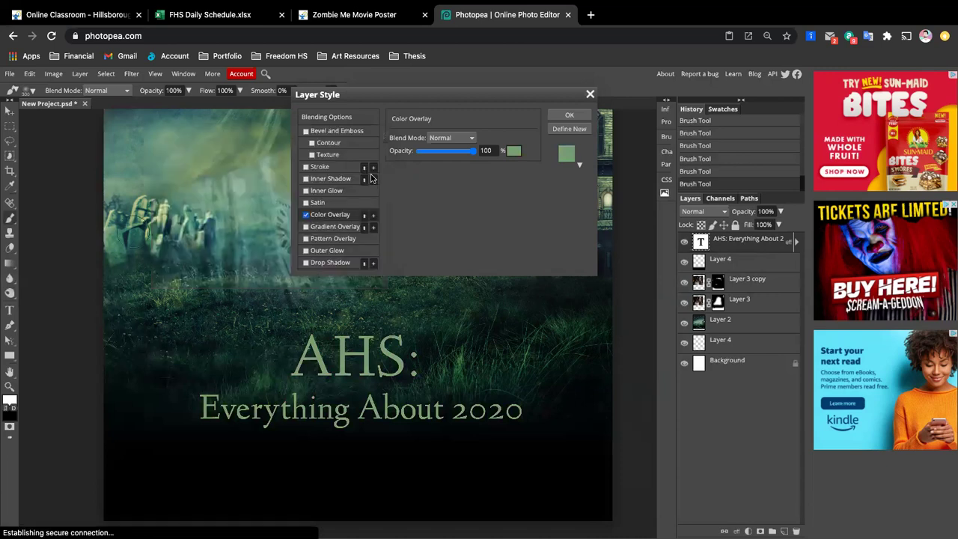
# Try an Outer Glow on the title and disable it, then apply Drop Shadow and Bevel and Emboss instead.
pyautogui.click(328, 251)
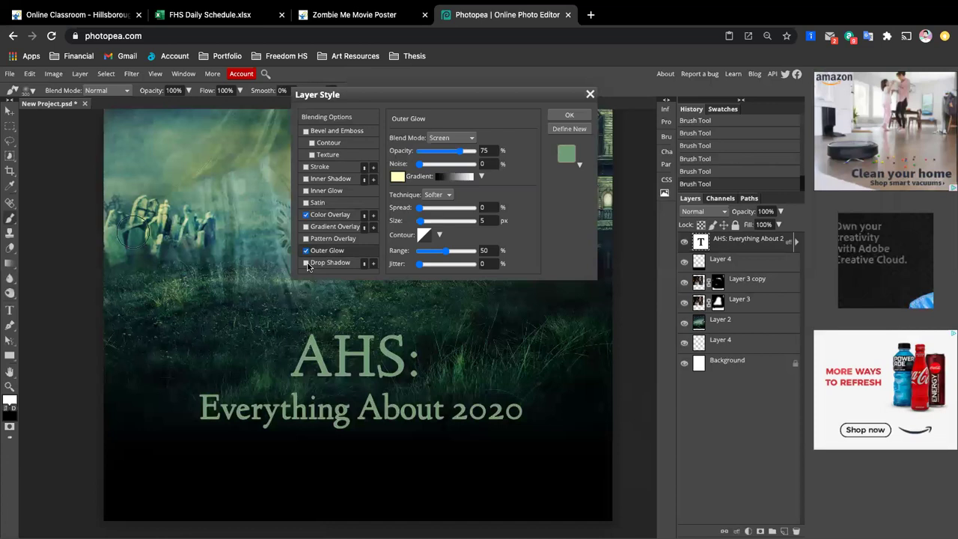
pyautogui.click(305, 251)
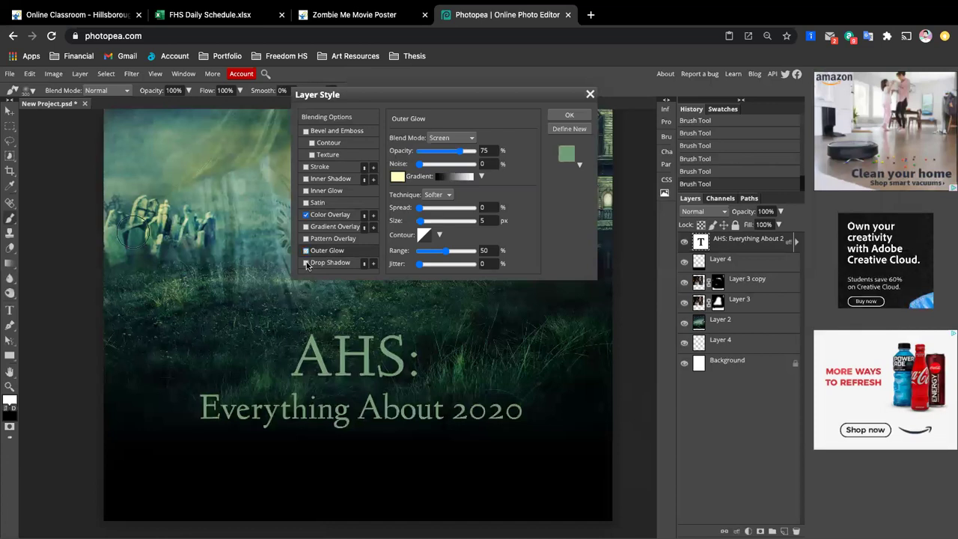
pyautogui.click(305, 262)
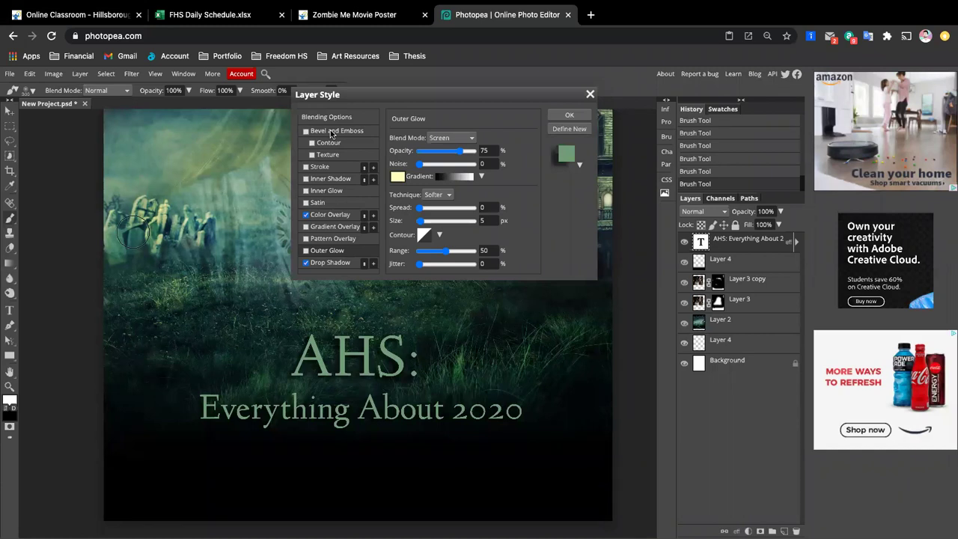
pyautogui.click(306, 131)
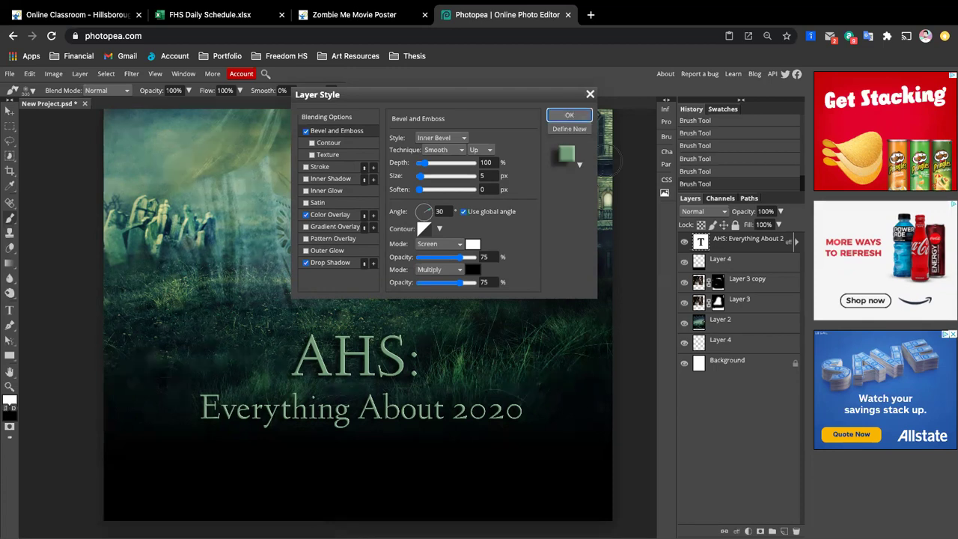
pyautogui.click(569, 115)
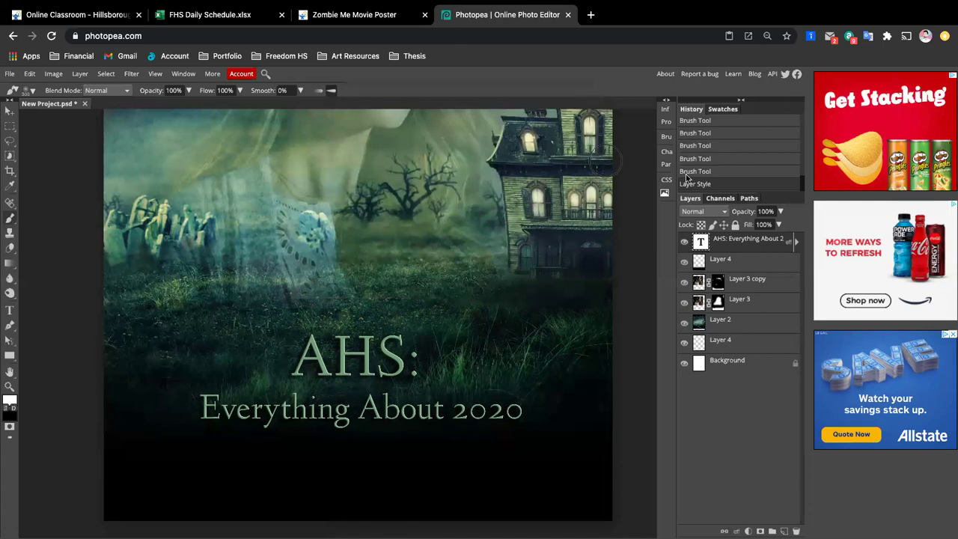
# Expand the title layer's effects and toggle them all off and on to compare the text with and without styling.
pyautogui.click(796, 242)
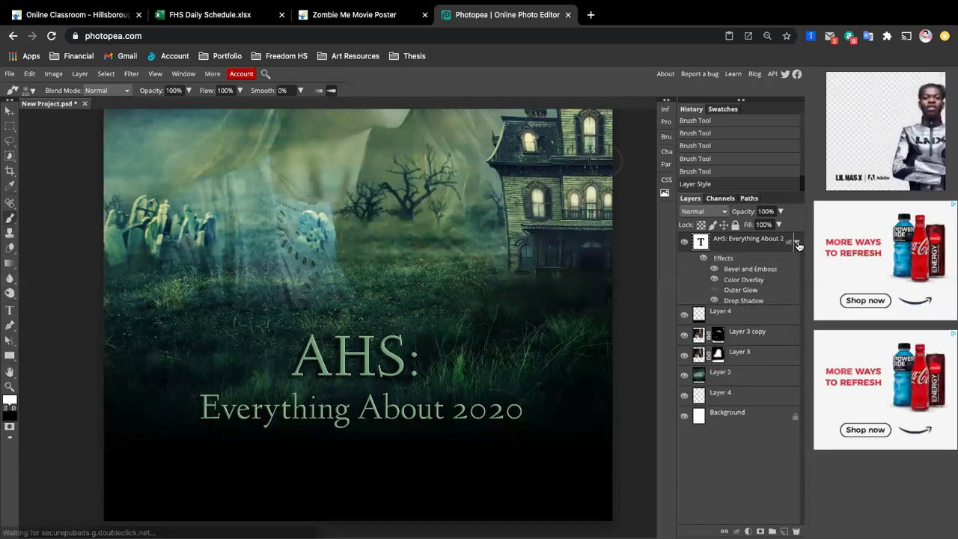
pyautogui.click(703, 259)
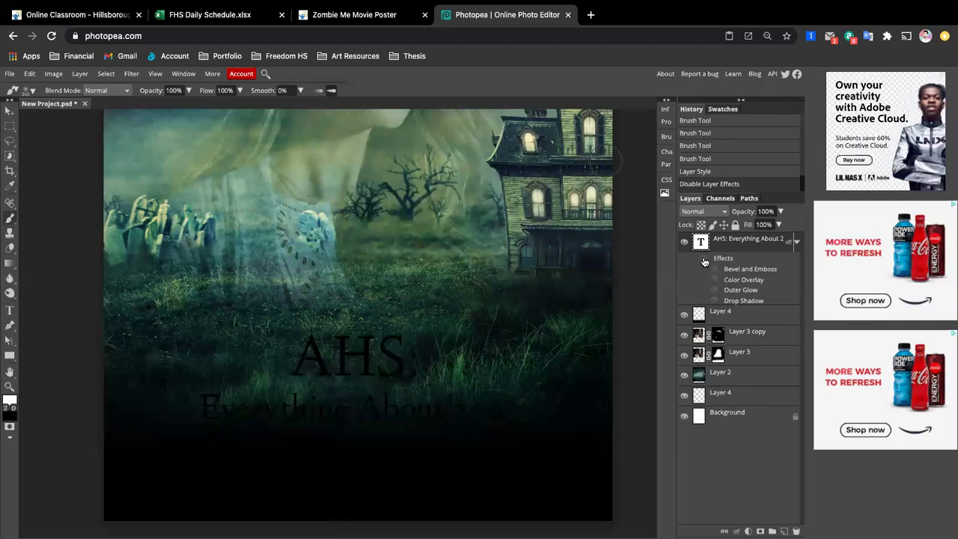
pyautogui.click(703, 259)
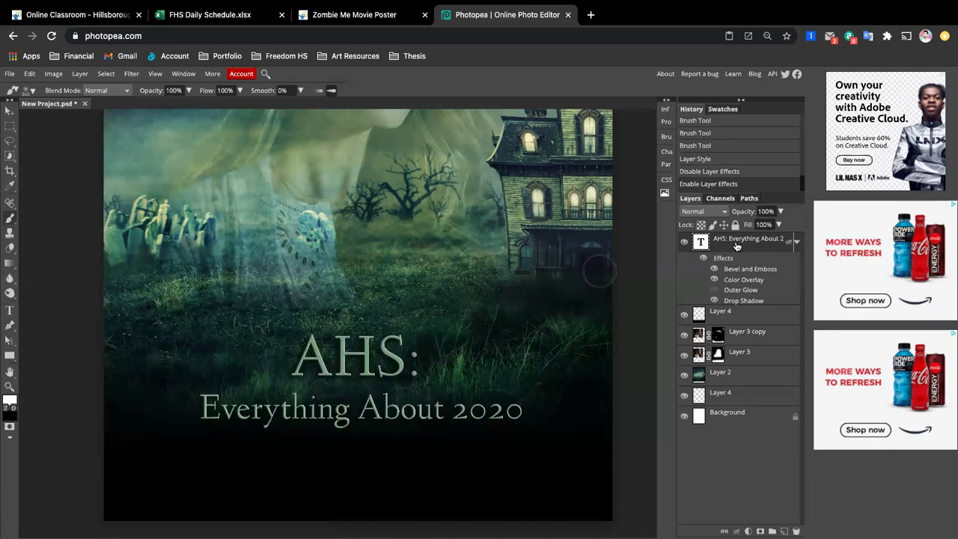
# Move the title text block down toward the black base of the poster, keeping it centred horizontally.
pyautogui.scroll(-3, 482, 262)
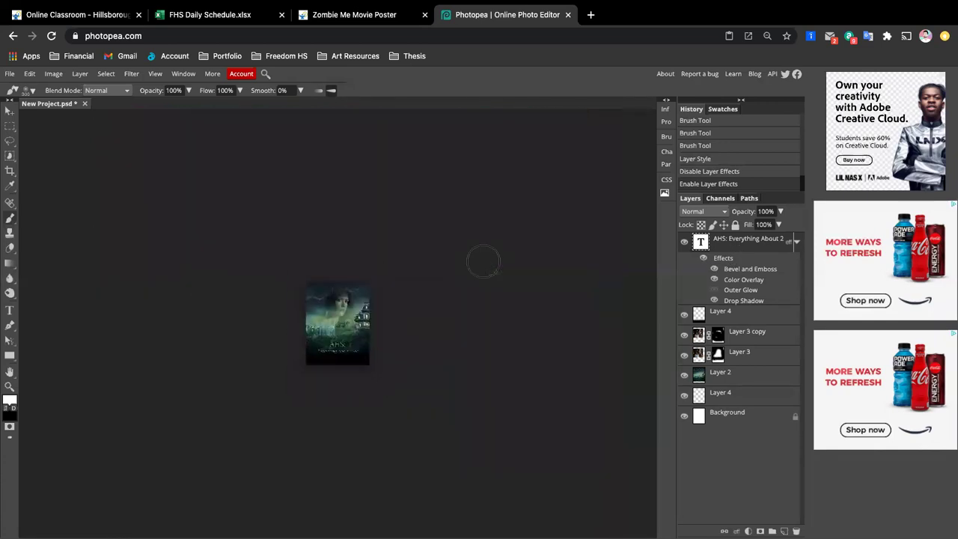
pyautogui.scroll(2, 483, 262)
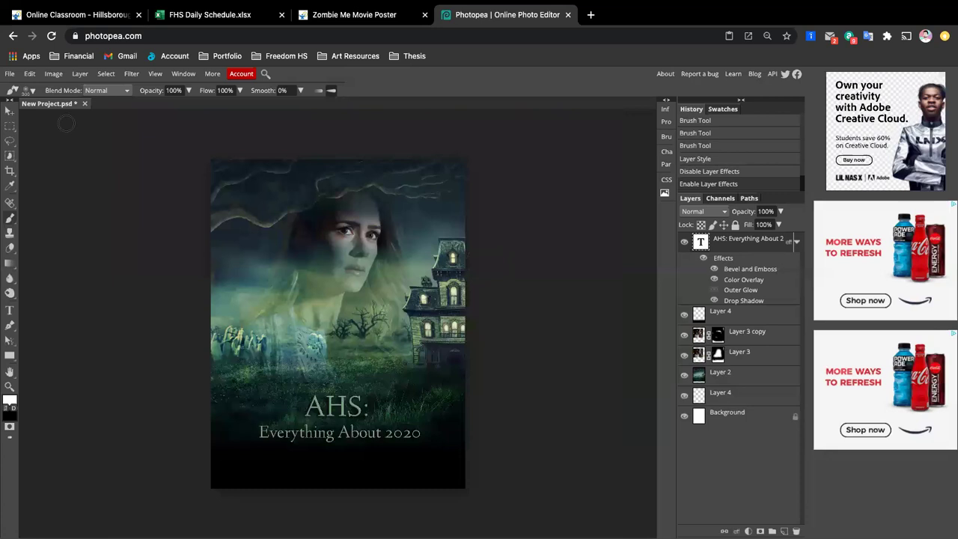
pyautogui.click(10, 111)
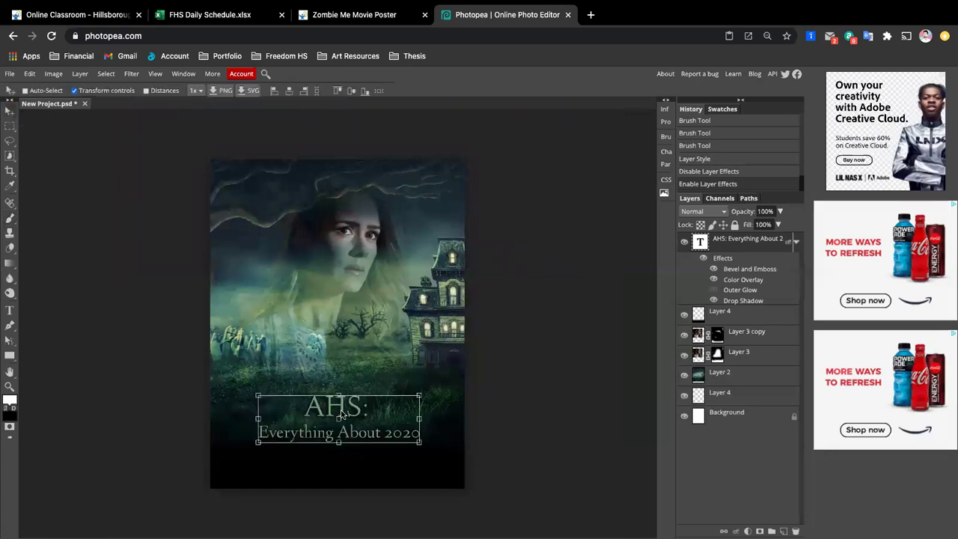
pyautogui.moveTo(340, 417); pyautogui.dragTo(341, 435)
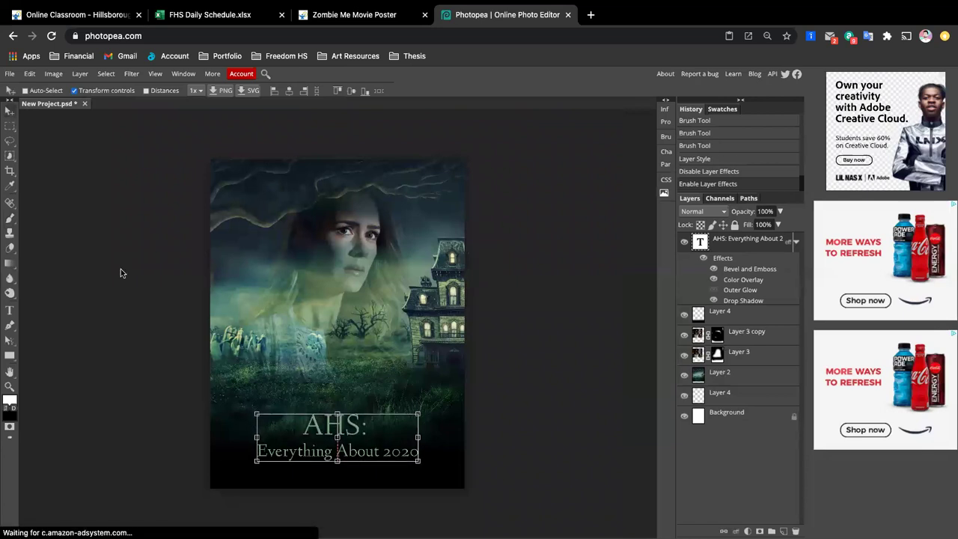
# Switch to the Rectangle Select tool and show the rulers around the canvas.
pyautogui.click(9, 125)
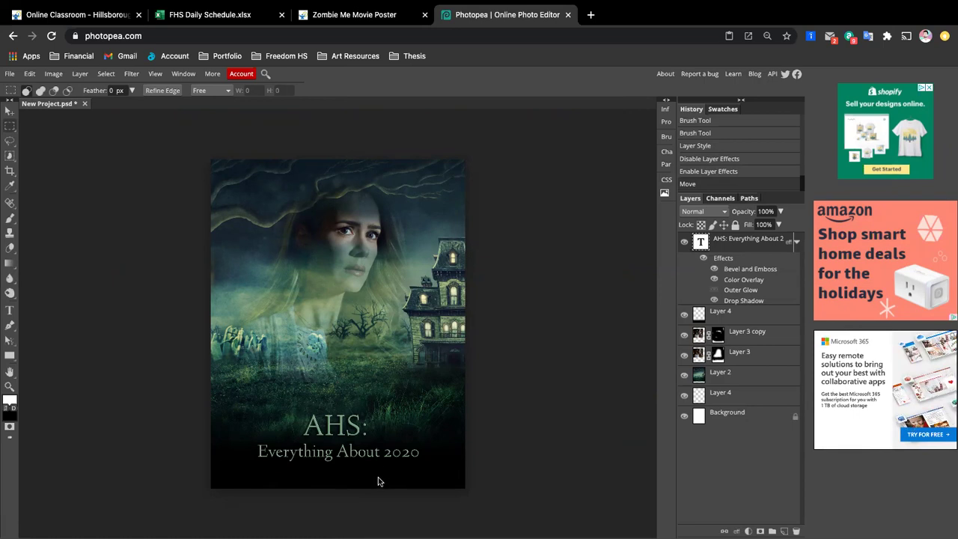
pyautogui.hotkey('ctrl', 'r')
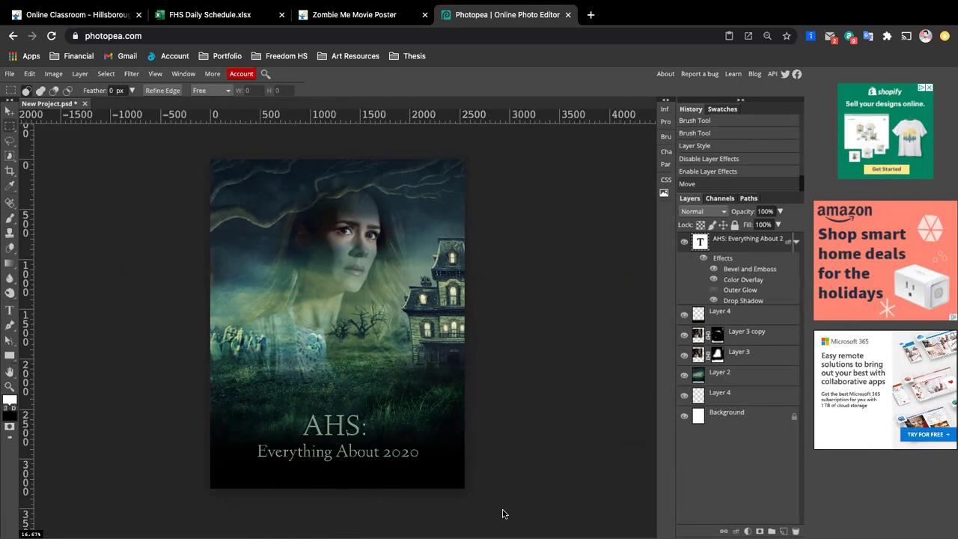